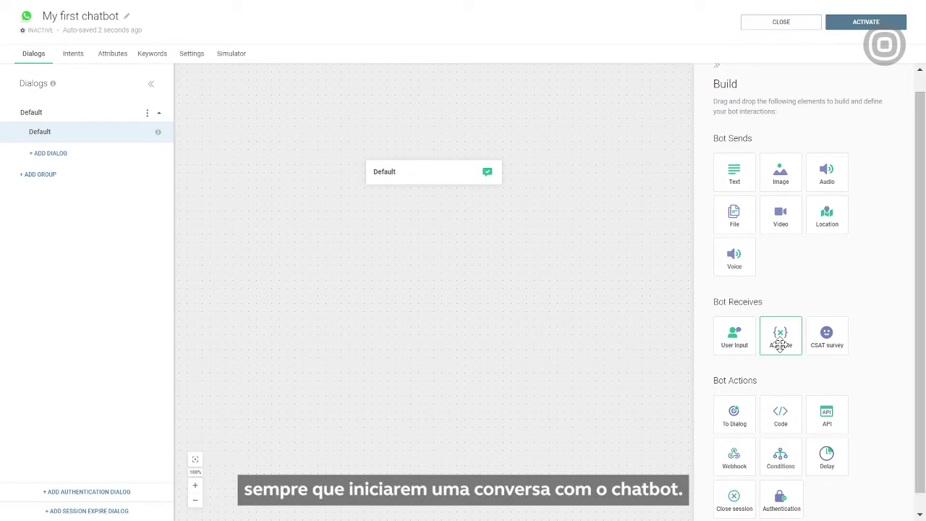
# Add an Attribute step with the pasted name-greeting question, saving the reply to a new attribute Name
pyautogui.moveTo(782, 350); pyautogui.dragTo(471, 198)
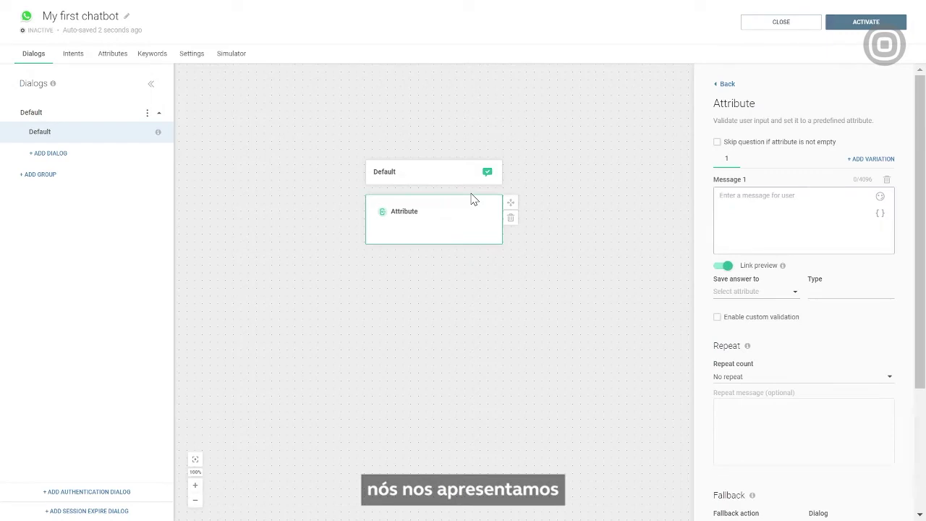
pyautogui.click(720, 196)
pyautogui.write("Hi there, I'm Botcho, your virutal assistant! Can you share your name, please?")
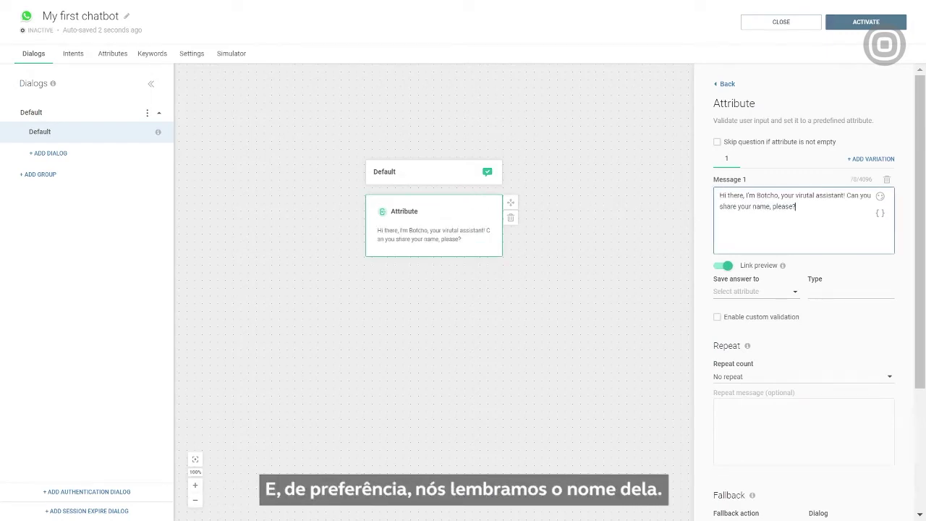
pyautogui.click(725, 291)
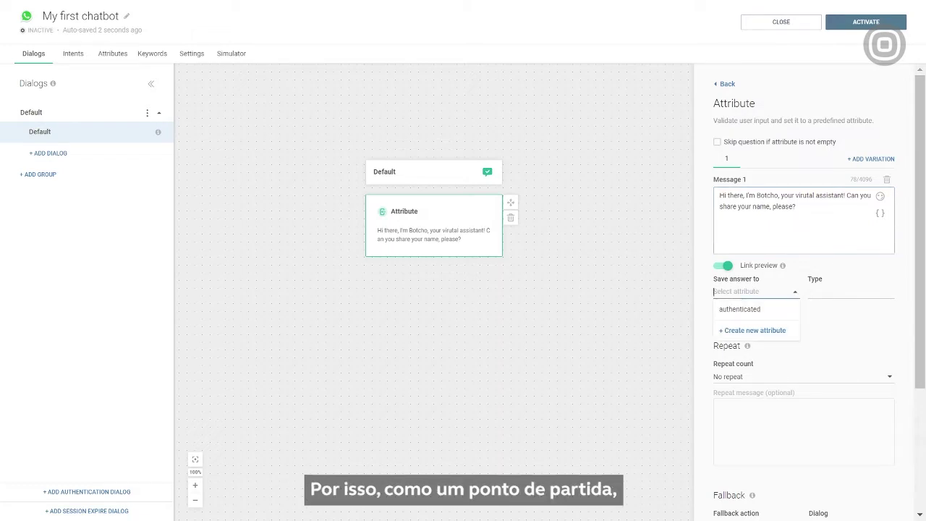
pyautogui.write('Name')
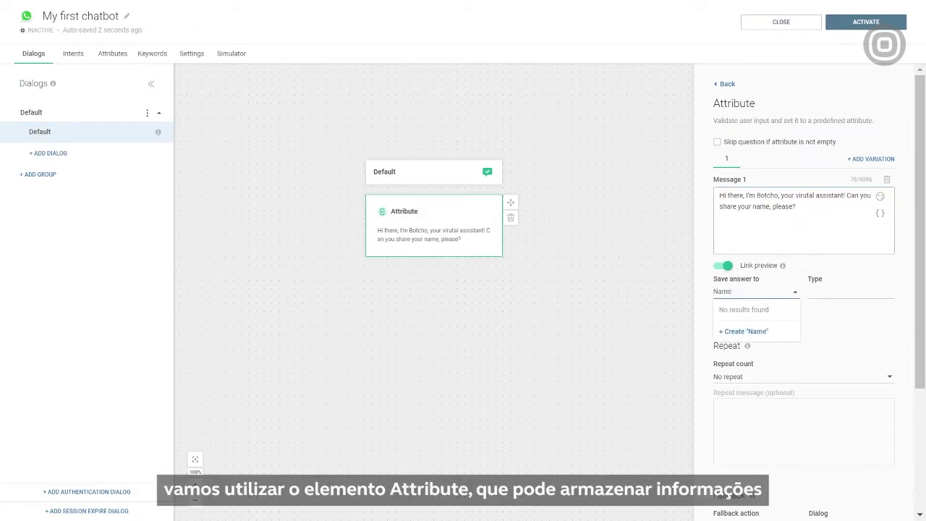
pyautogui.click(743, 331)
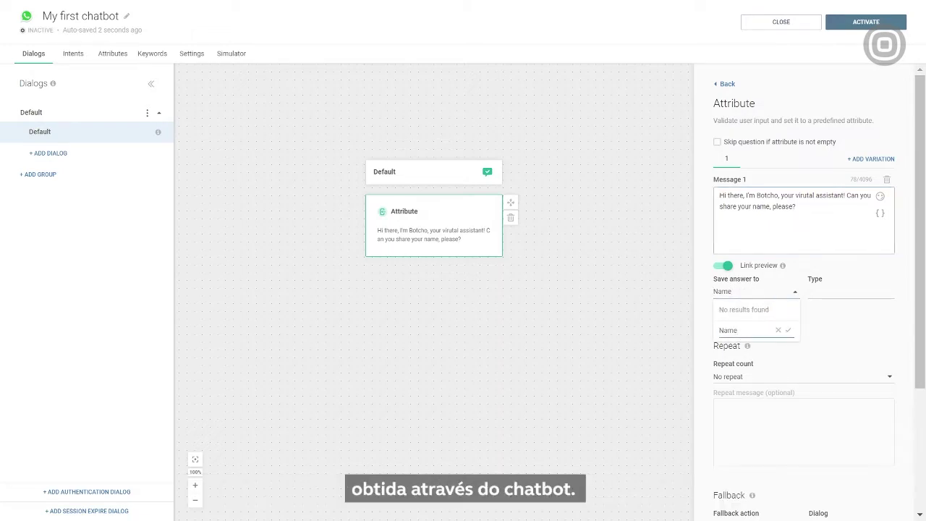
pyautogui.click(788, 330)
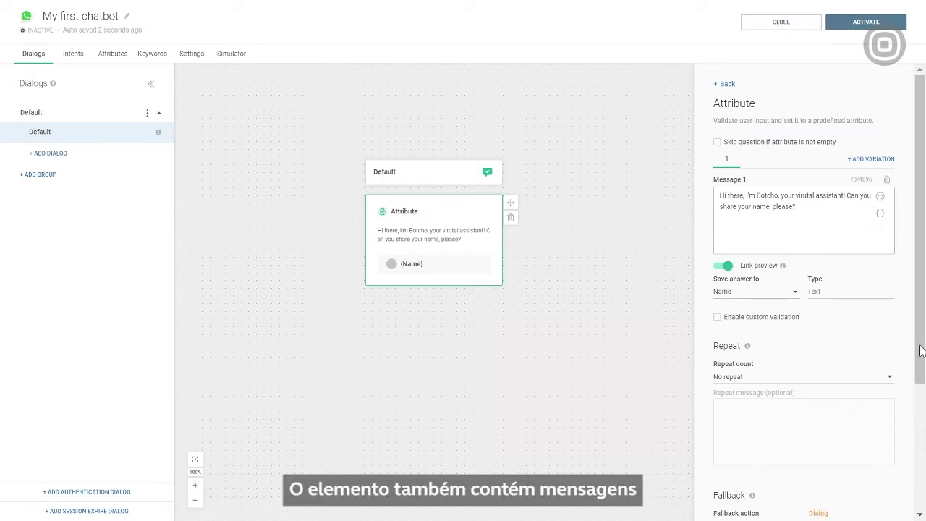
# Set the name question's repeat count to 1, fallback dialog to Default, and paste the apology fallback message
pyautogui.scroll(-2, 915, 435)
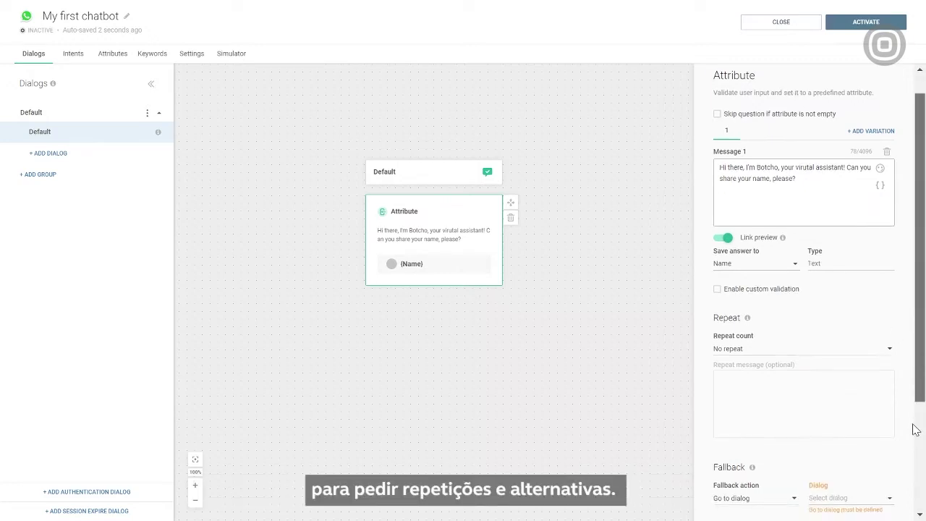
pyautogui.scroll(-3, 915, 434)
pyautogui.click(801, 248)
pyautogui.click(732, 281)
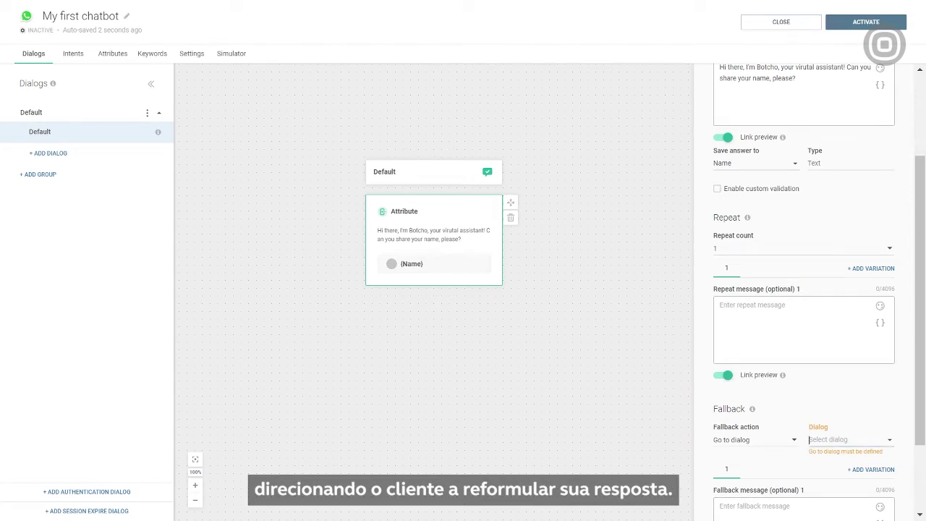
pyautogui.click(829, 439)
pyautogui.click(825, 457)
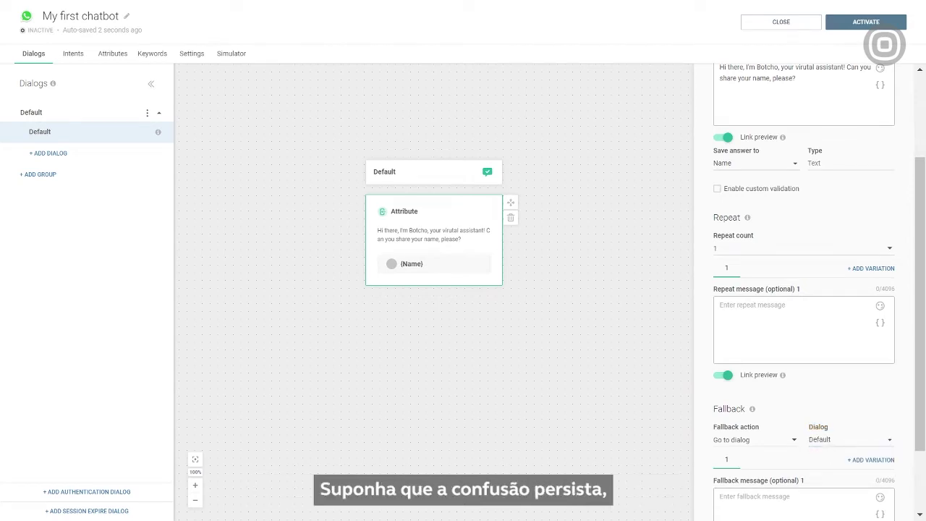
pyautogui.scroll(-2, 922, 429)
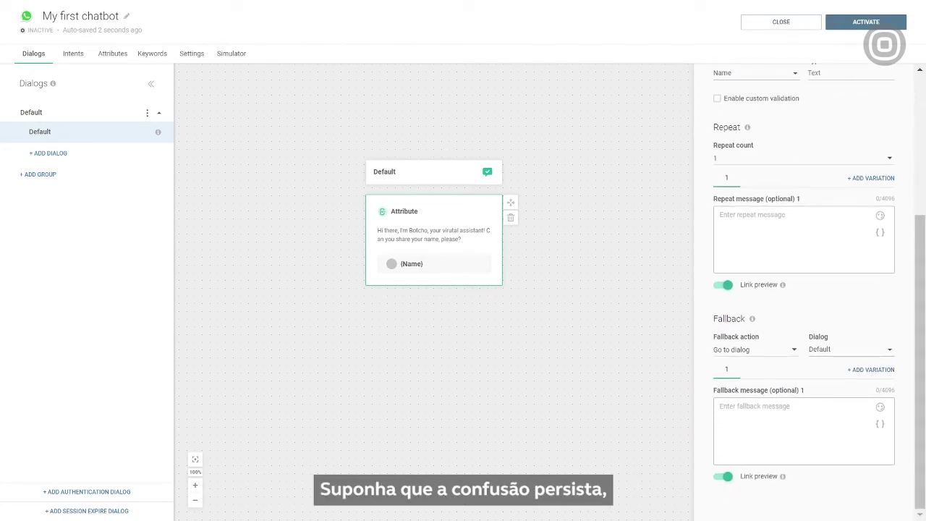
pyautogui.write("Sorry, for some reason I can't understand you (bear with me, I'm still learning). 🙂 Let's start over, please")
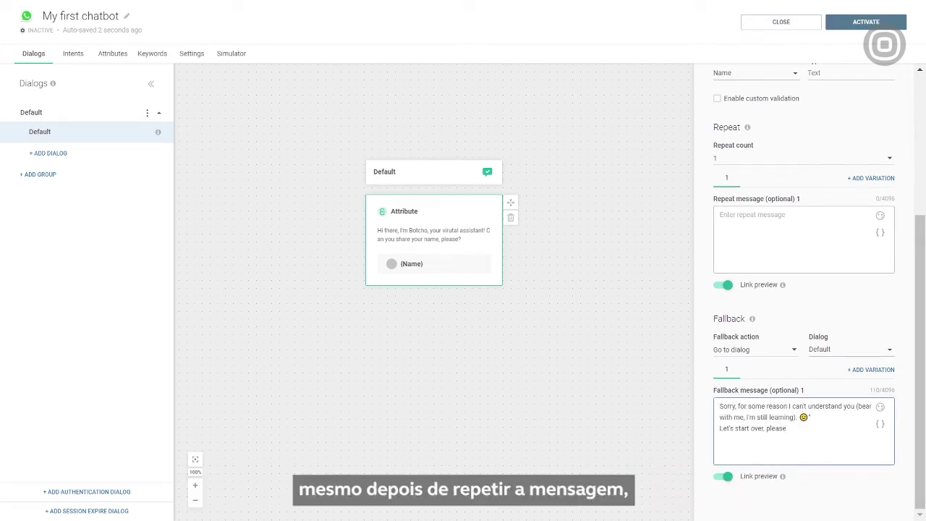
pyautogui.click(647, 424)
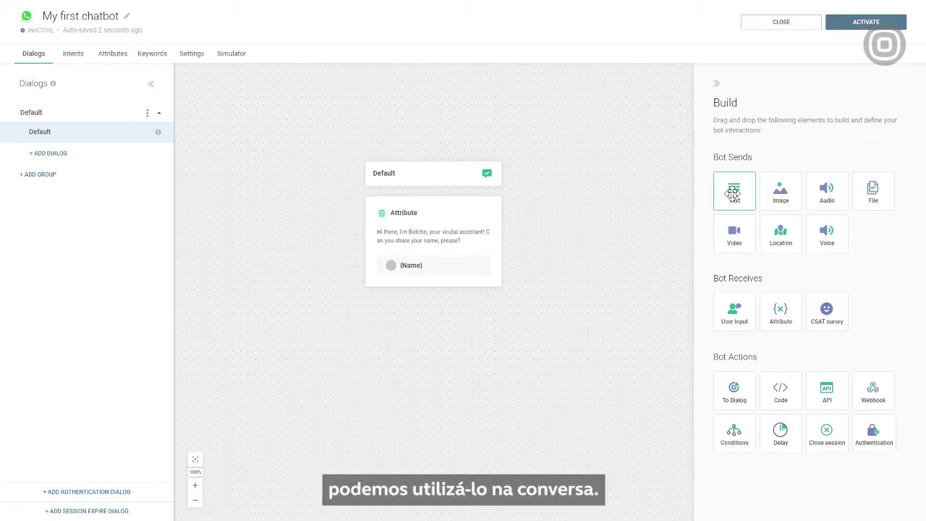
# Add a text message after the name question reading 'Welcome {Name}, nice to e-meet you.'
pyautogui.moveTo(733, 192); pyautogui.dragTo(489, 359)
pyautogui.write('Welcome')
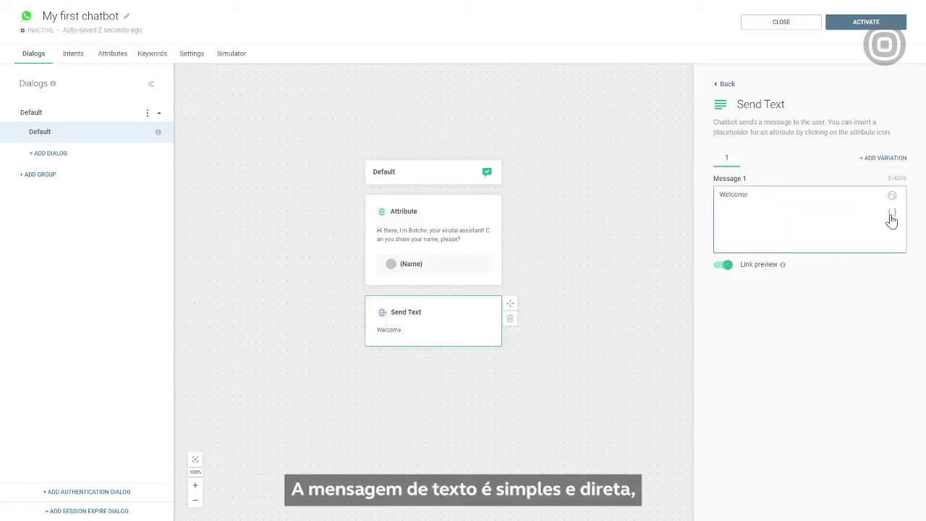
pyautogui.click(892, 212)
pyautogui.click(817, 246)
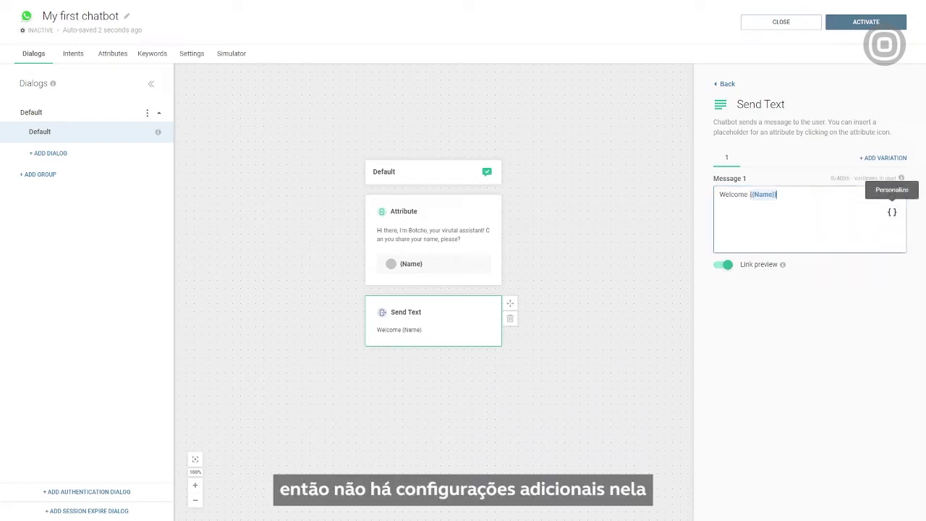
pyautogui.write(', nice to')
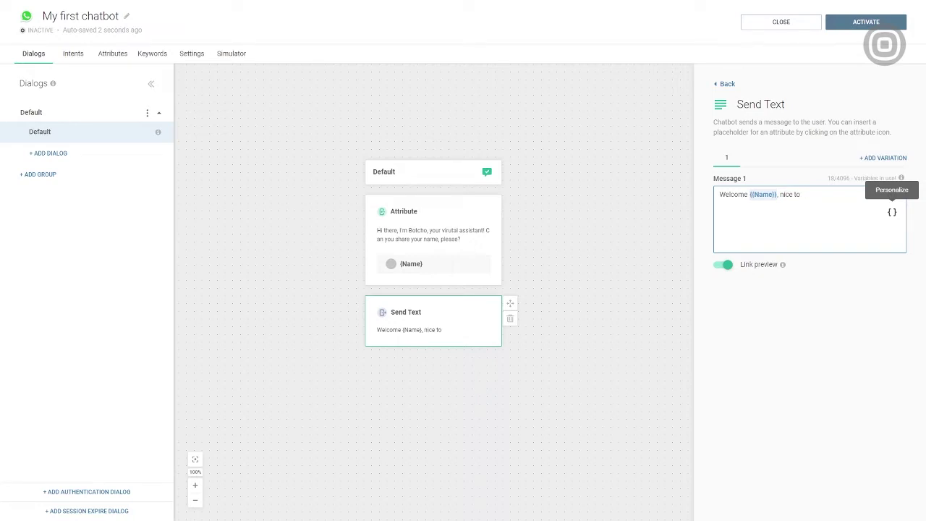
pyautogui.write(' e-meet you.')
pyautogui.click(830, 297)
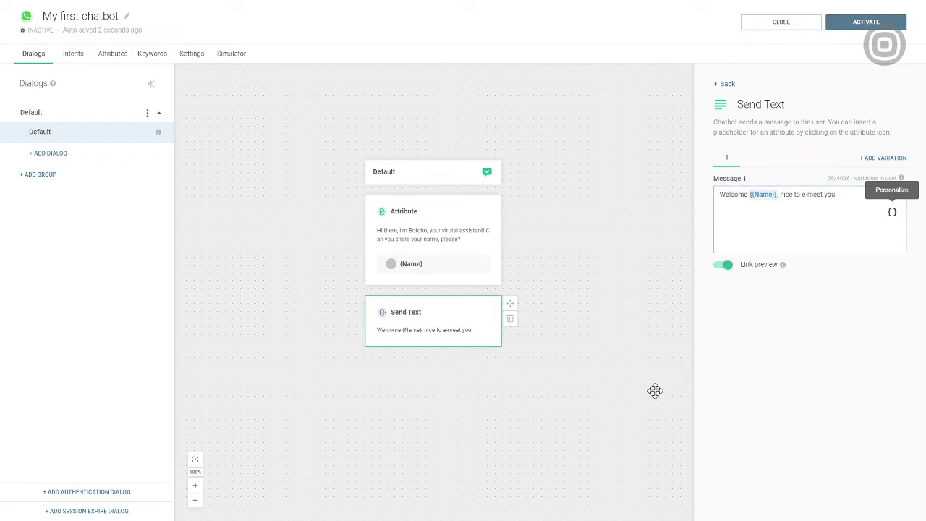
pyautogui.click(655, 391)
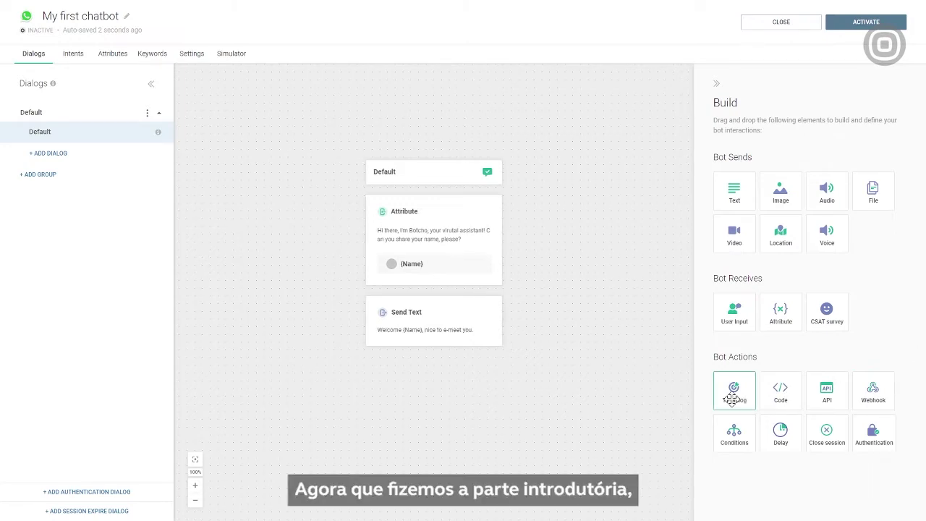
# Add a Go To Dialog step targeting a newly created dialog named Menu
pyautogui.moveTo(732, 400); pyautogui.dragTo(474, 359)
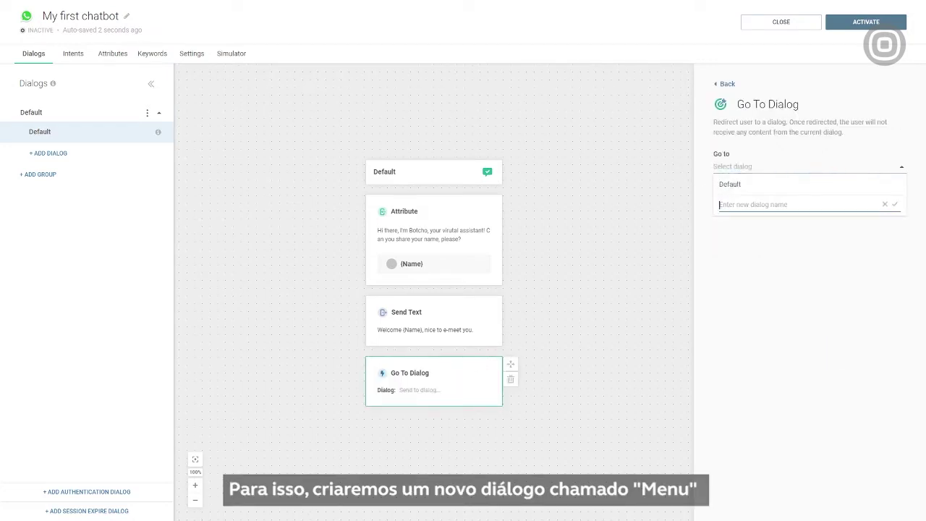
pyautogui.click(729, 205)
pyautogui.write('Menu')
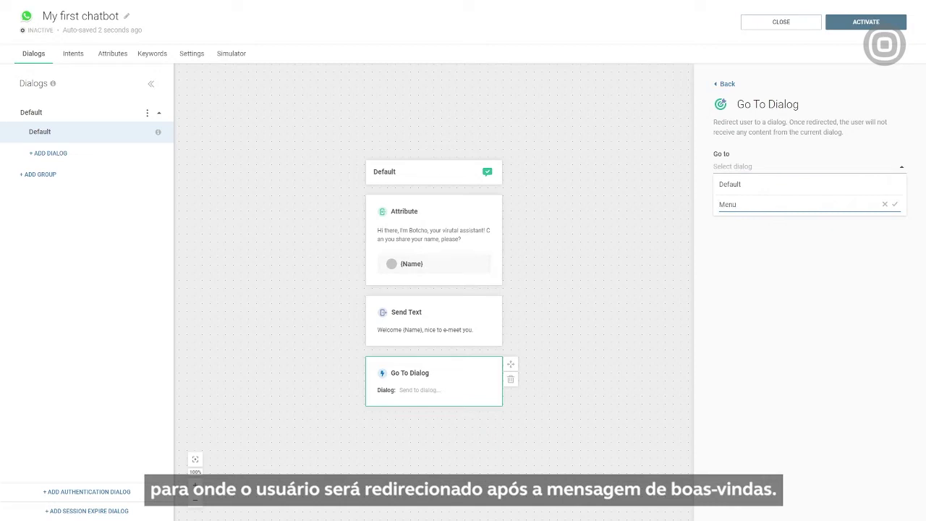
pyautogui.click(895, 204)
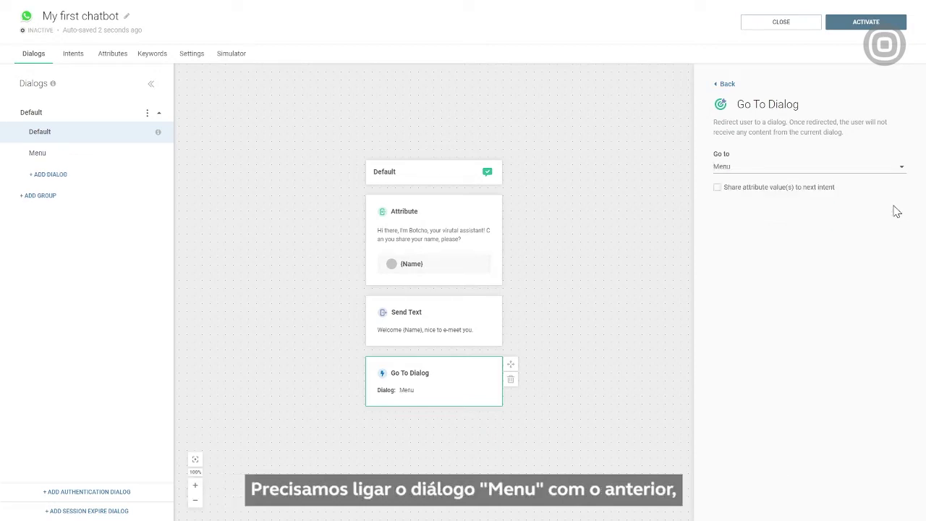
# Share the Name attribute's value with the Menu dialog
pyautogui.click(717, 187)
pyautogui.click(737, 234)
pyautogui.click(732, 246)
pyautogui.click(726, 285)
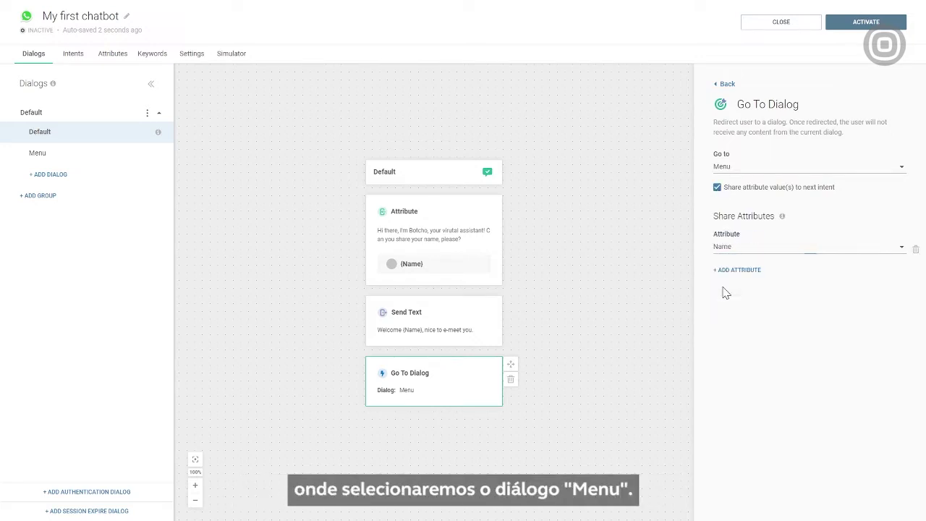
pyautogui.click(600, 424)
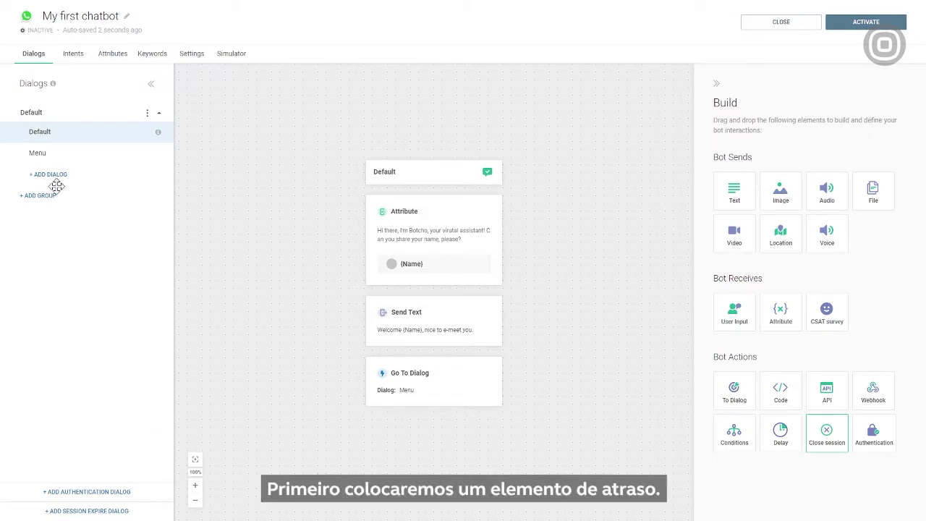
# In the Menu dialog, add a 2 sec Delay step
pyautogui.click(37, 154)
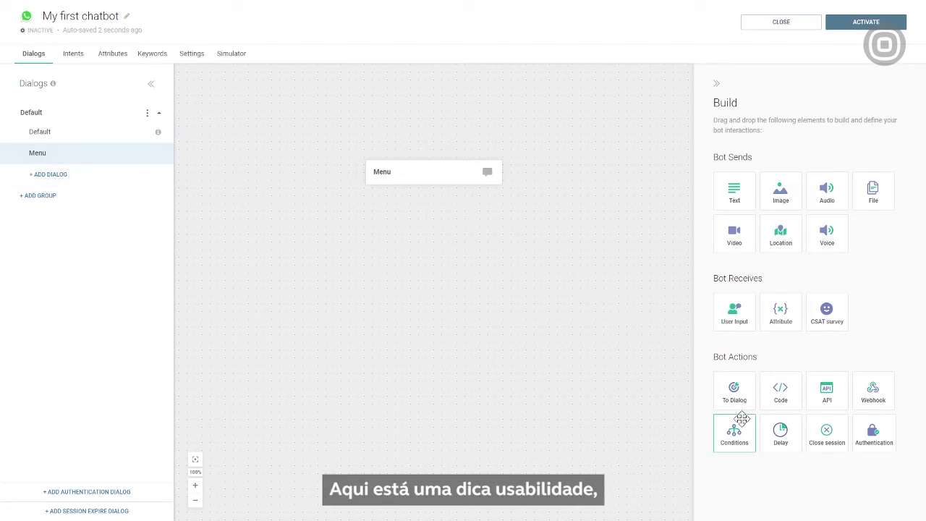
pyautogui.moveTo(780, 432); pyautogui.dragTo(443, 279)
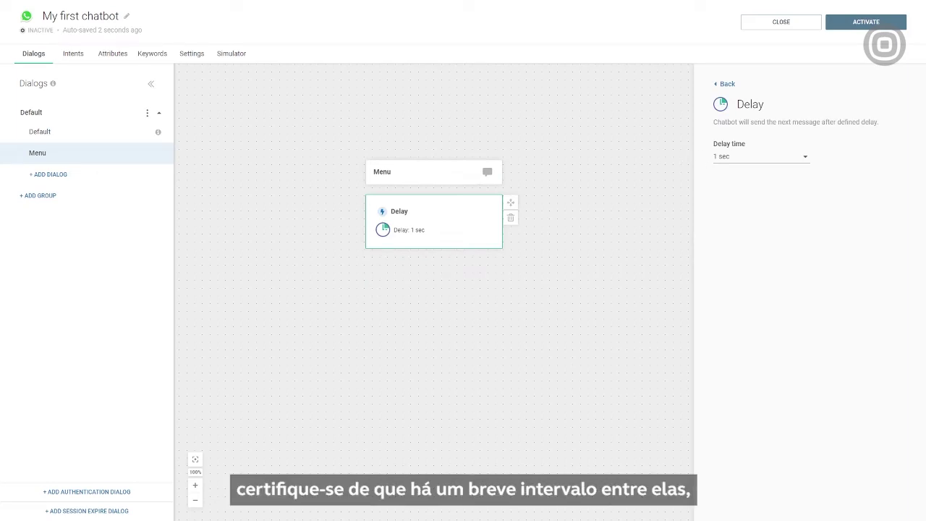
pyautogui.click(759, 157)
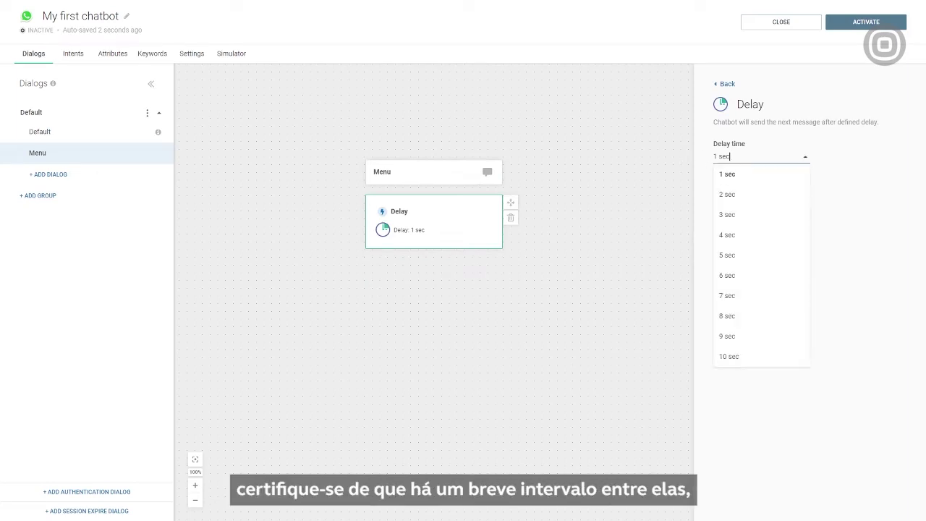
pyautogui.click(730, 194)
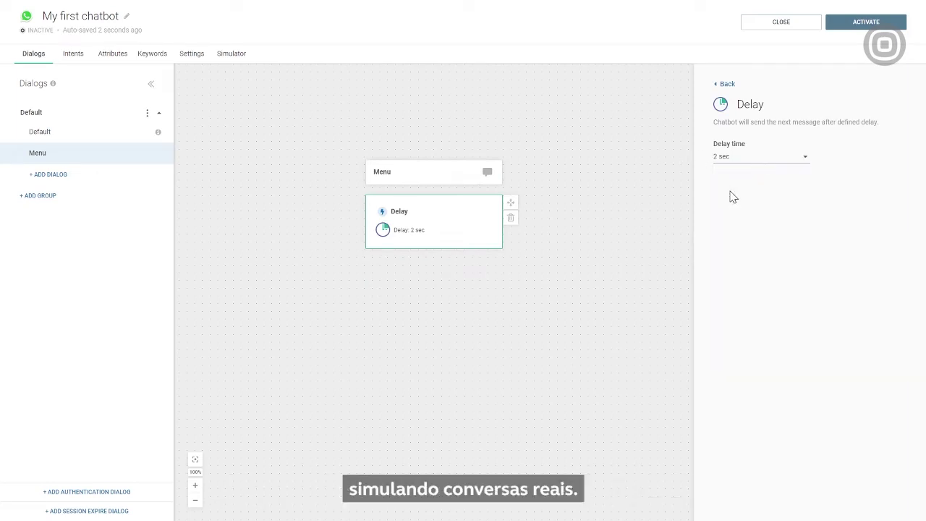
pyautogui.click(647, 241)
# Add a text message after the delay offering '1 - about' and '2 - registration'
pyautogui.moveTo(730, 192); pyautogui.dragTo(469, 257)
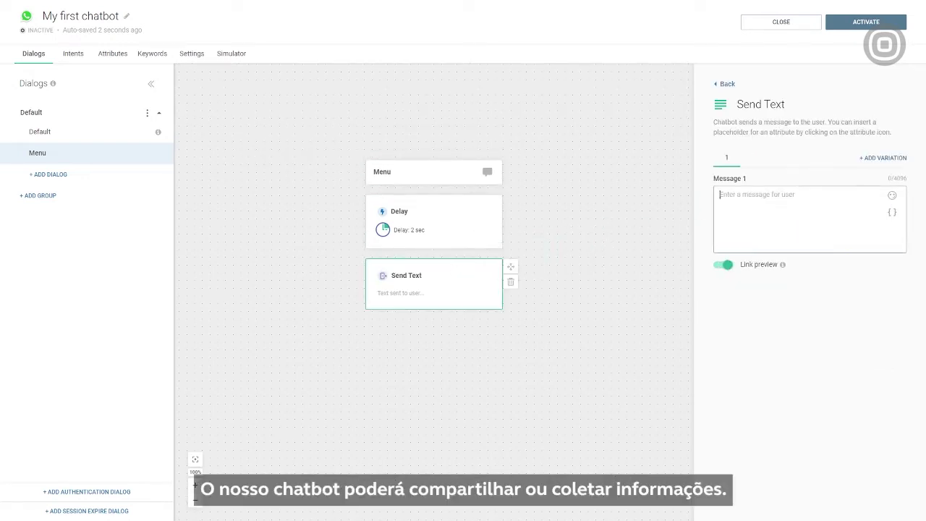
pyautogui.write("I know a lot about Infobip and I'm happy to share the info with you. I can also help you register into our system. What do you want me to do? (nerdy smiley) 1 - about 2 - registration")
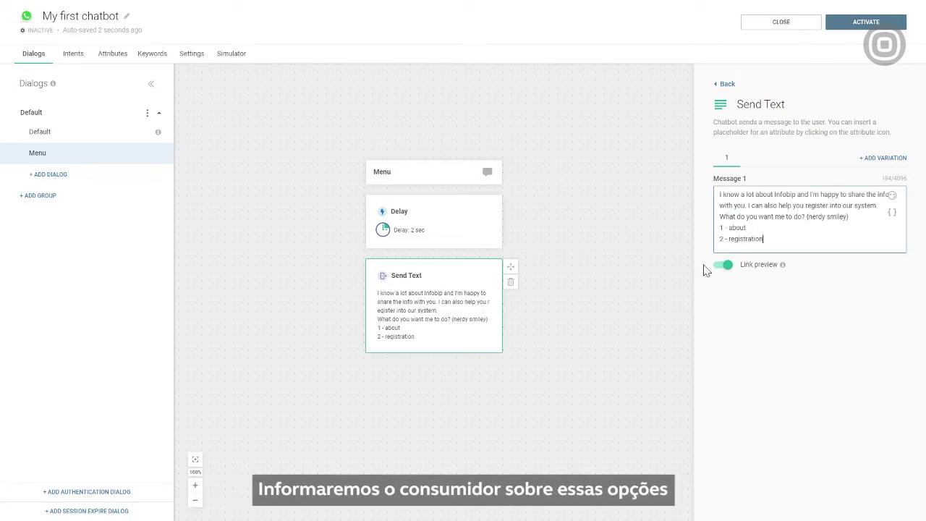
pyautogui.click(661, 347)
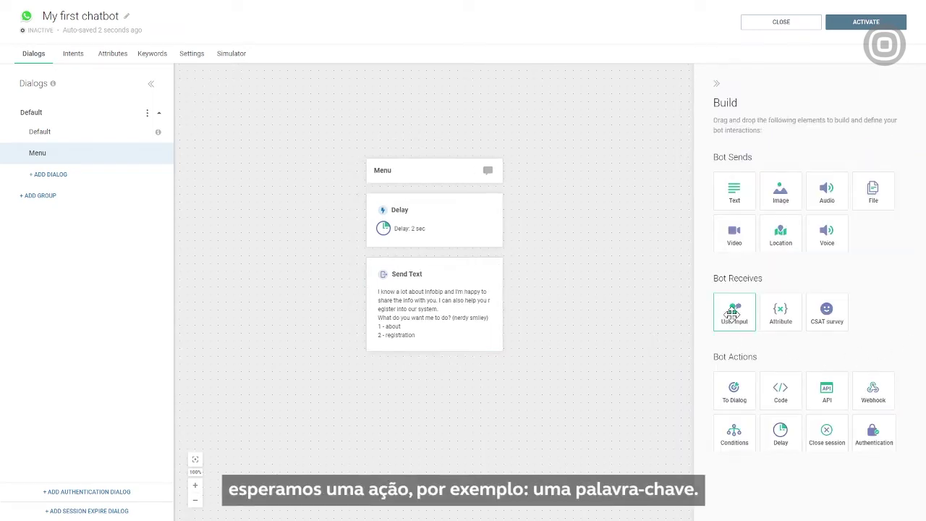
# Add a User Input step mapped to newly created keywords 1 and 2
pyautogui.moveTo(733, 312); pyautogui.dragTo(463, 366)
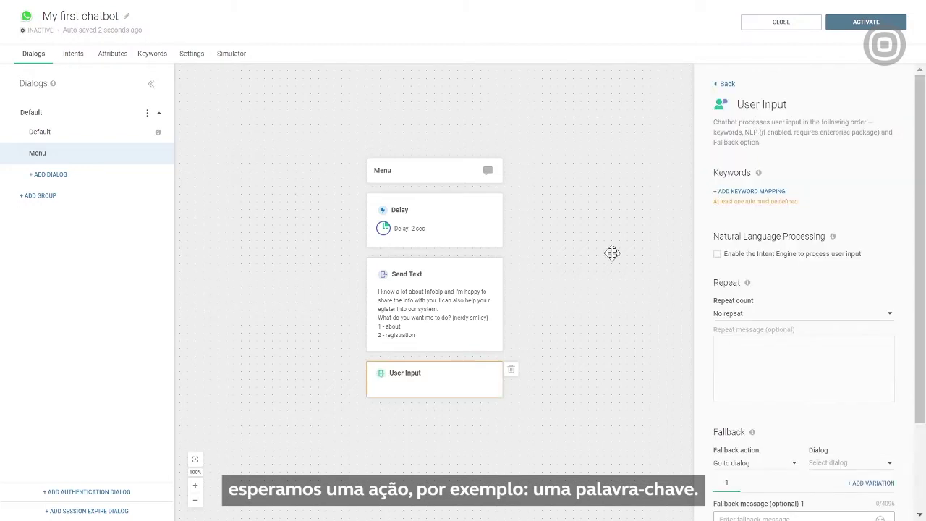
pyautogui.click(729, 192)
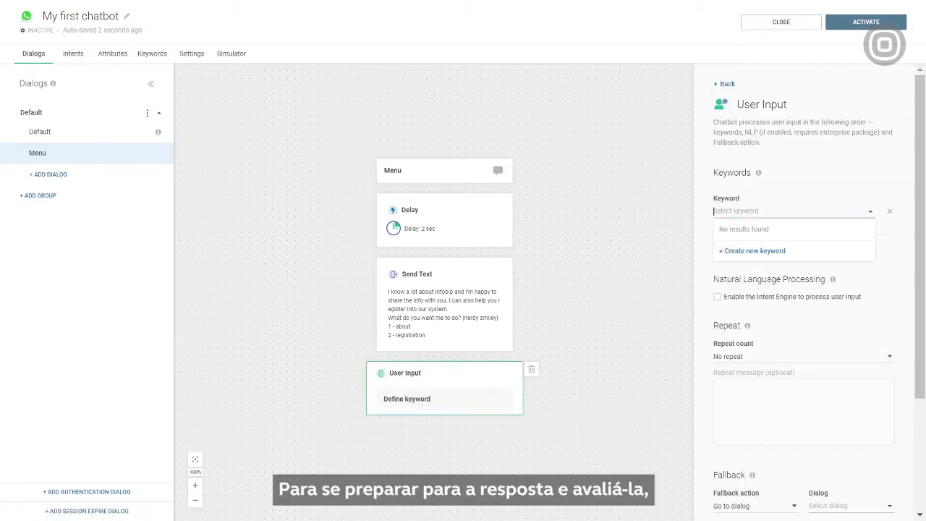
pyautogui.write('1')
pyautogui.click(729, 250)
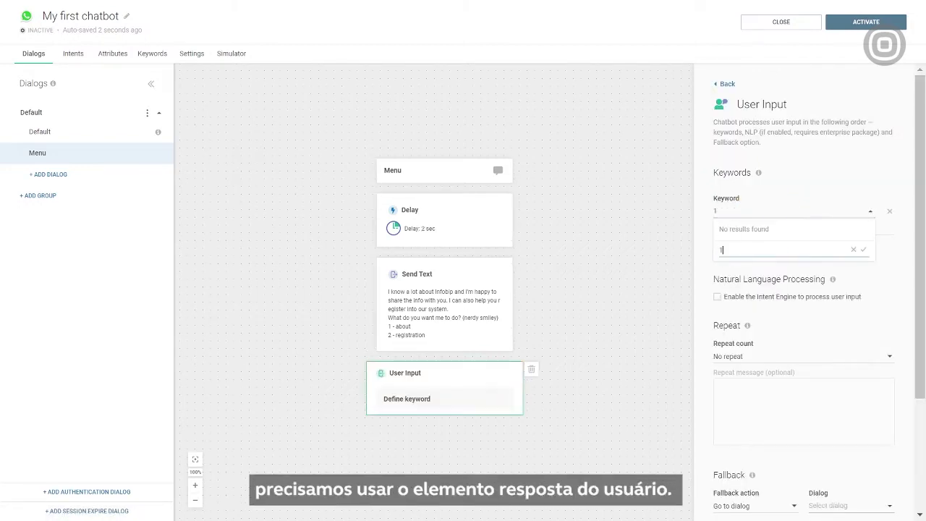
pyautogui.click(864, 251)
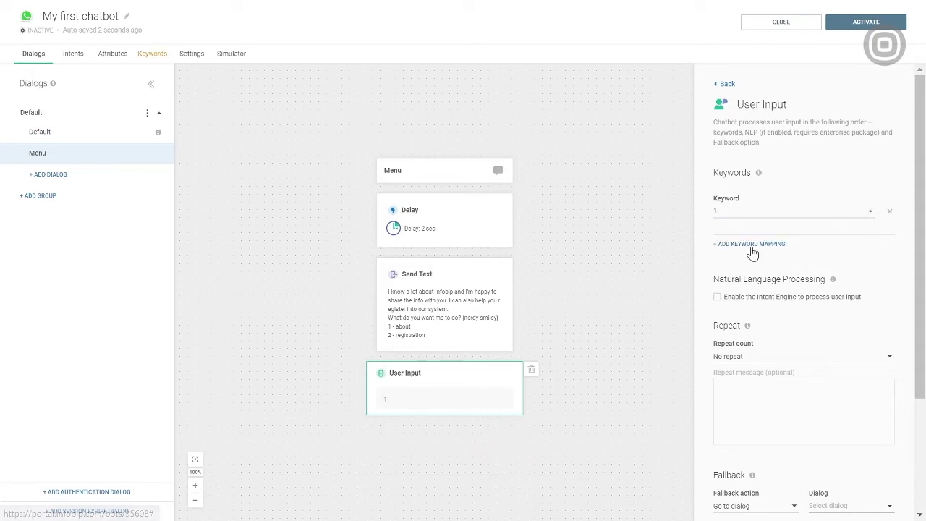
pyautogui.click(749, 243)
pyautogui.click(751, 258)
pyautogui.write('2')
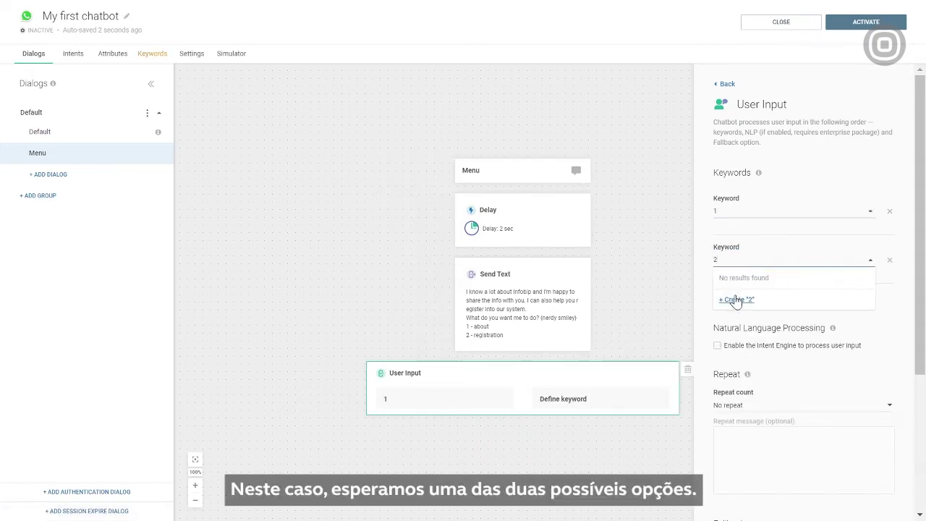
pyautogui.press('Return')
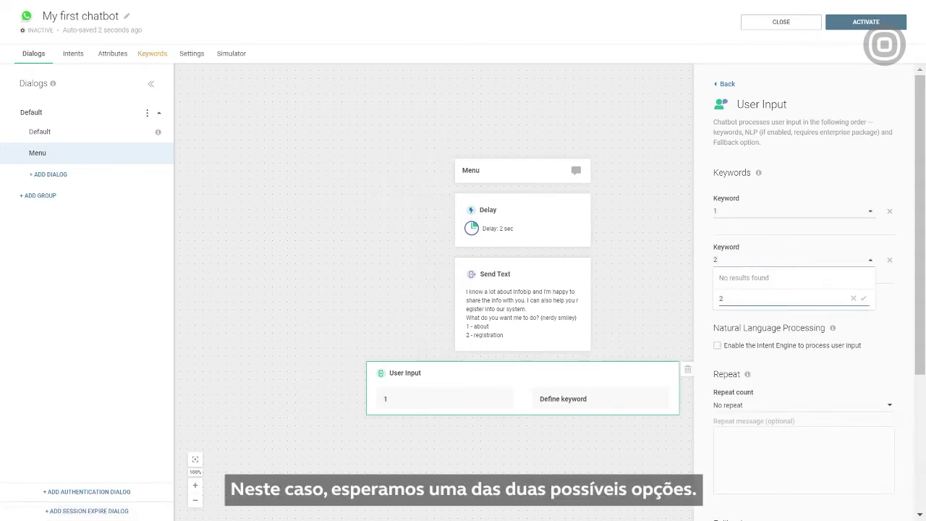
pyautogui.click(863, 298)
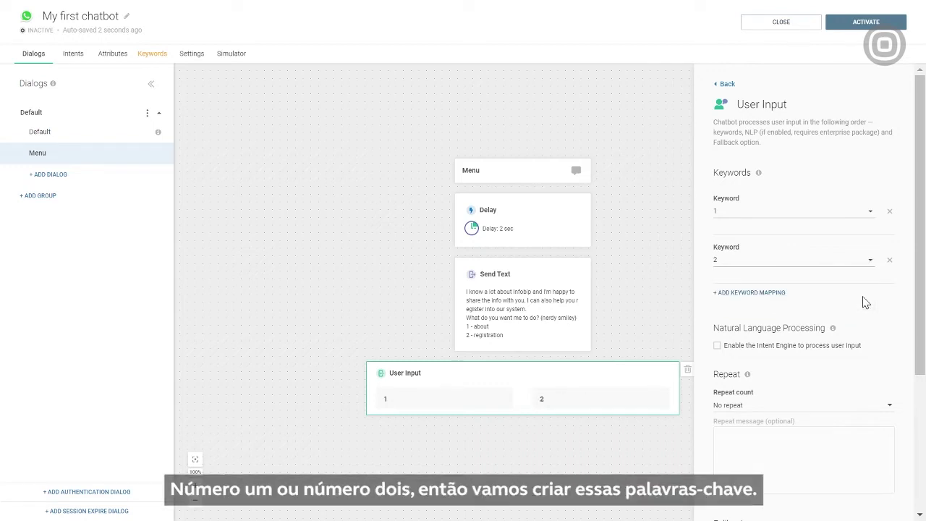
pyautogui.click(624, 441)
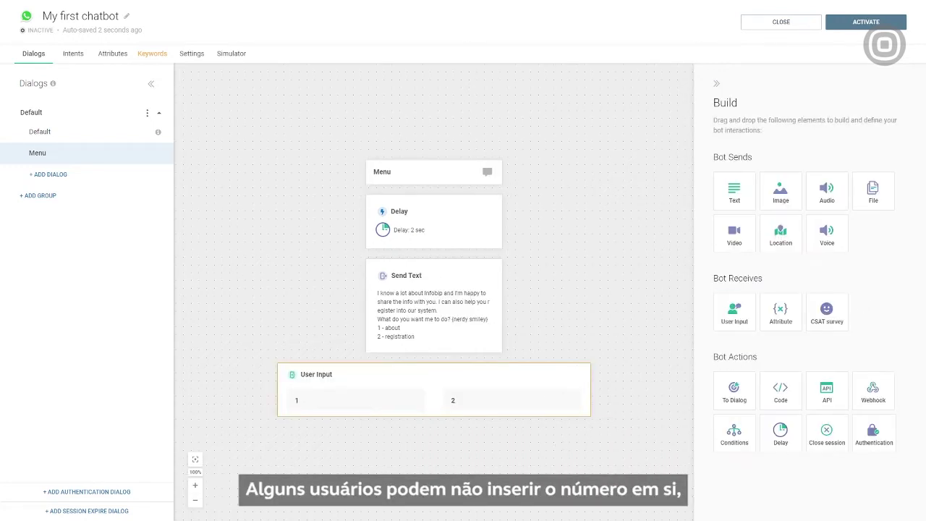
# In the Keywords list, give keyword 1 the synonyms One, Company and About
pyautogui.click(156, 58)
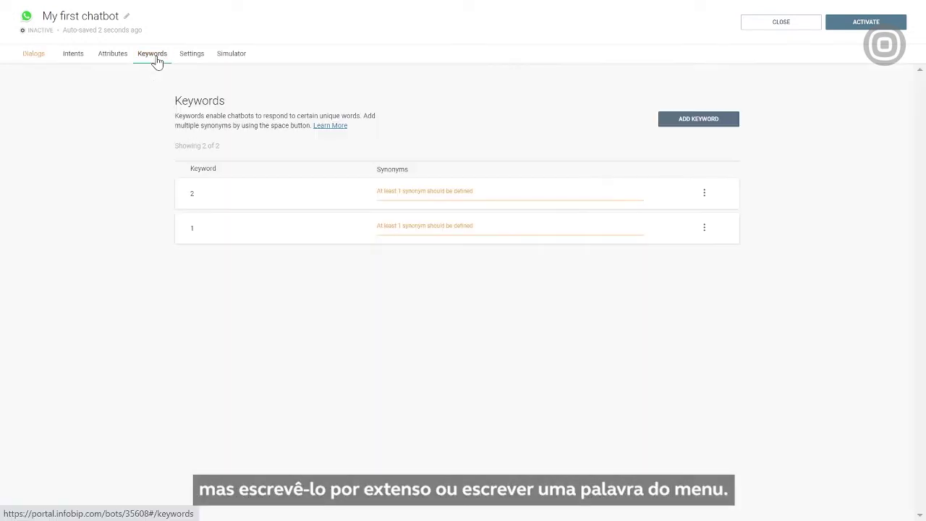
pyautogui.click(410, 230)
pyautogui.click(416, 226)
pyautogui.write('One')
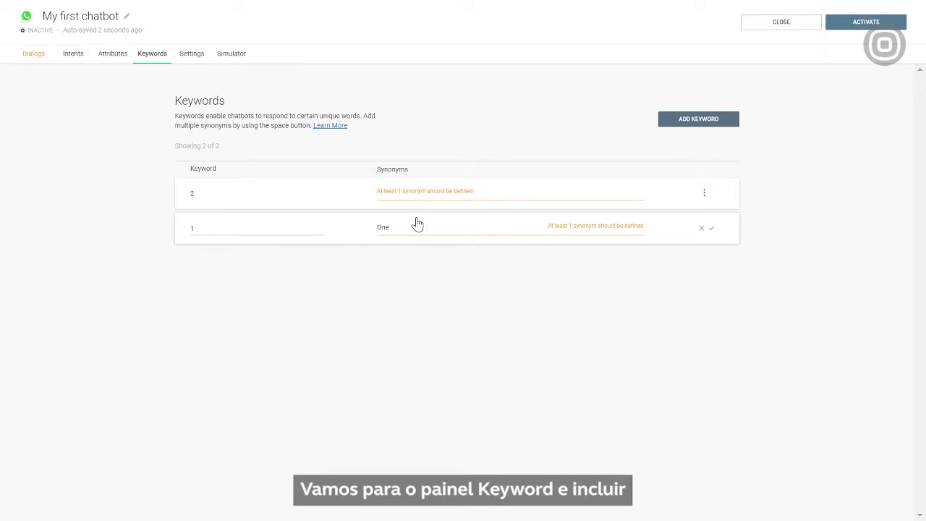
pyautogui.press('space')
pyautogui.write('One Co')
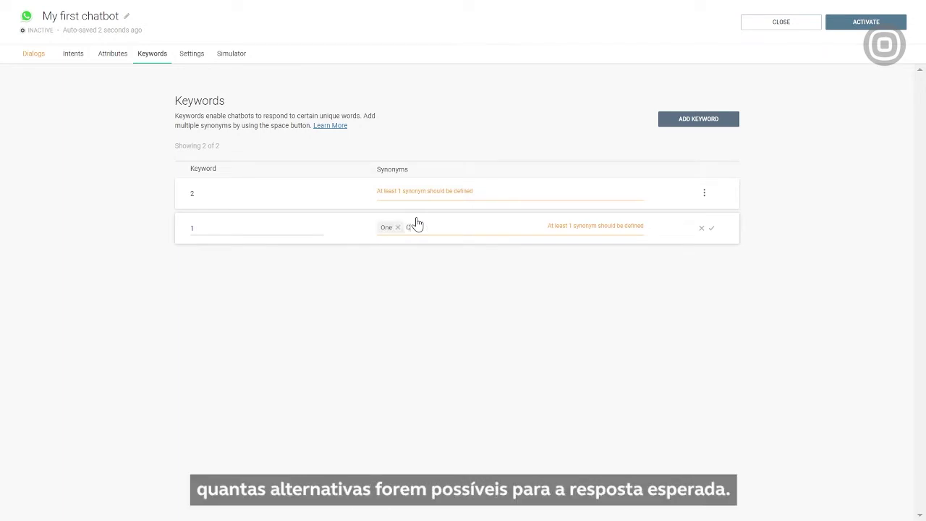
pyautogui.write('mpany')
pyautogui.press('space')
pyautogui.write('About')
pyautogui.press('space')
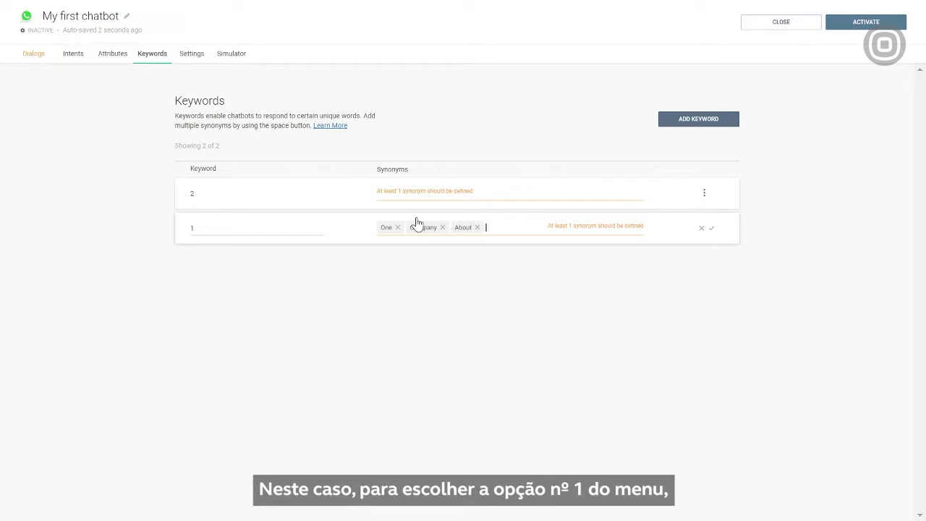
# Give keyword 2 the synonyms Two and Register, then go back to the dialog flow
pyautogui.click(423, 200)
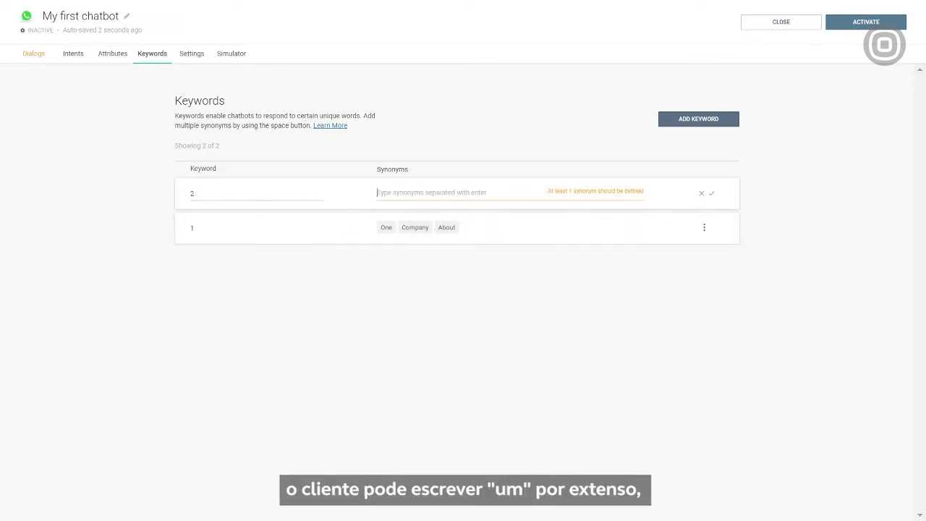
pyautogui.write('Two')
pyautogui.press('space')
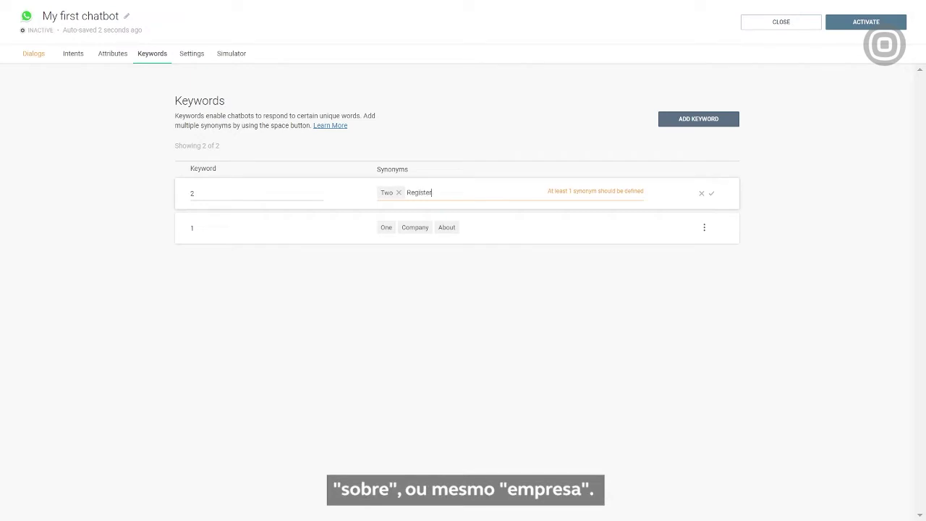
pyautogui.write('Register')
pyautogui.press('space')
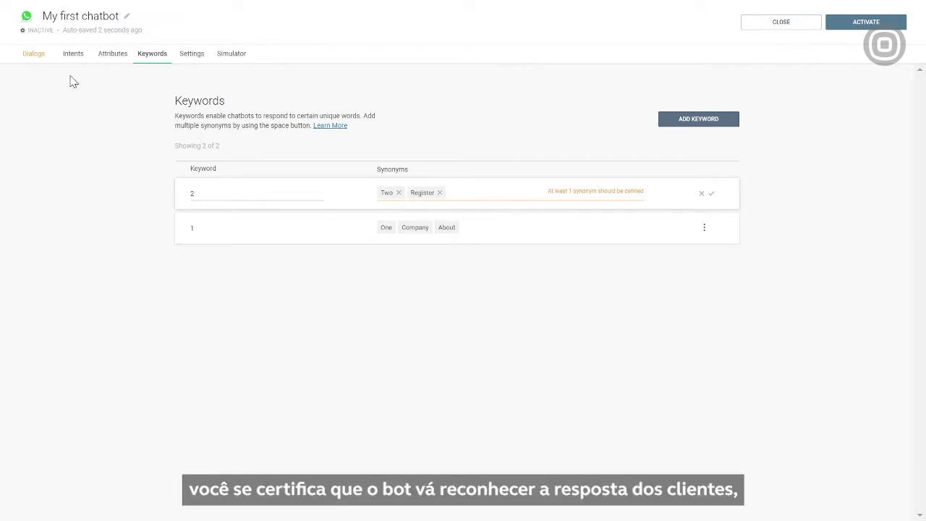
pyautogui.click(34, 57)
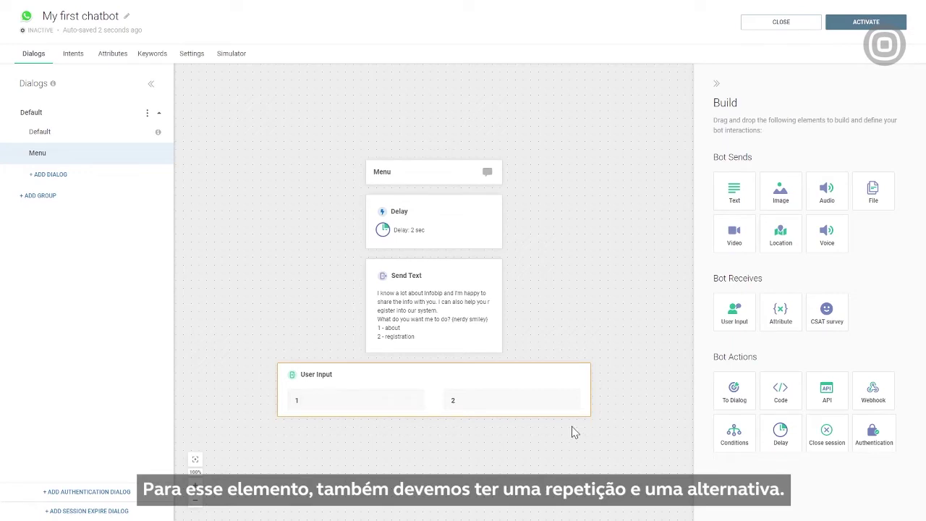
# Set the User Input's repeat count to 1, fallback dialog to Menu, and paste the apology message
pyautogui.click(540, 385)
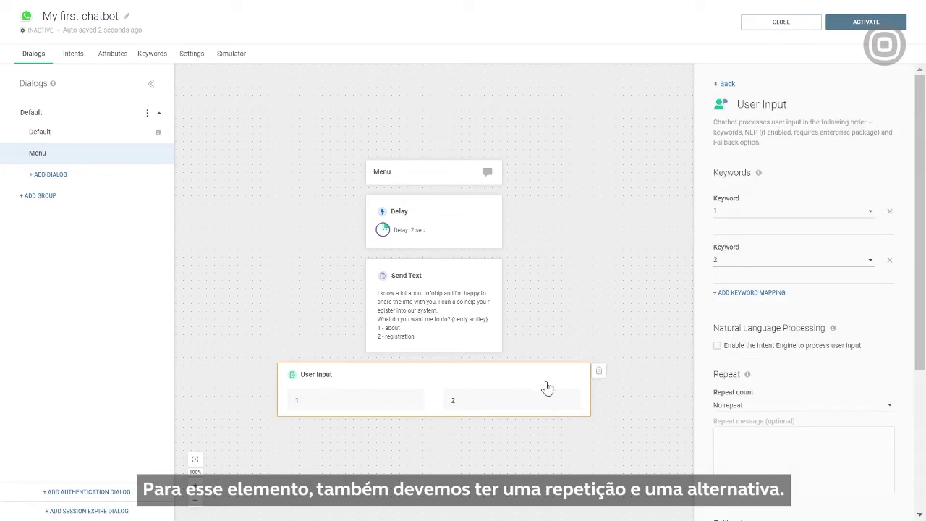
pyautogui.click(727, 406)
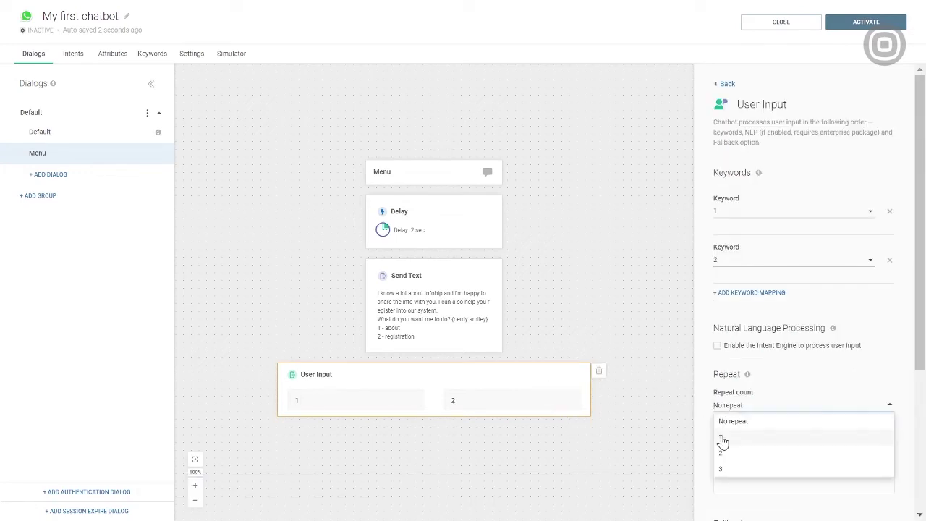
pyautogui.click(721, 437)
pyautogui.scroll(-4, 919, 337)
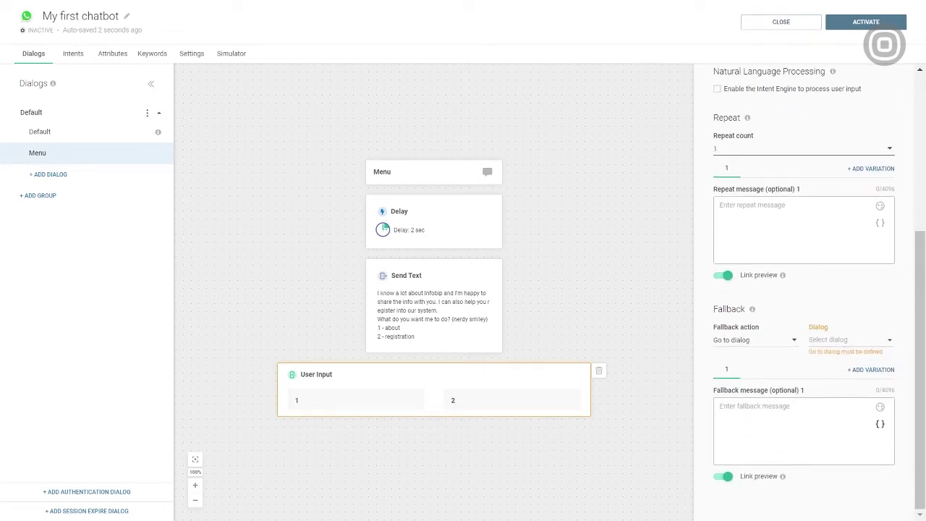
pyautogui.click(847, 340)
pyautogui.click(827, 378)
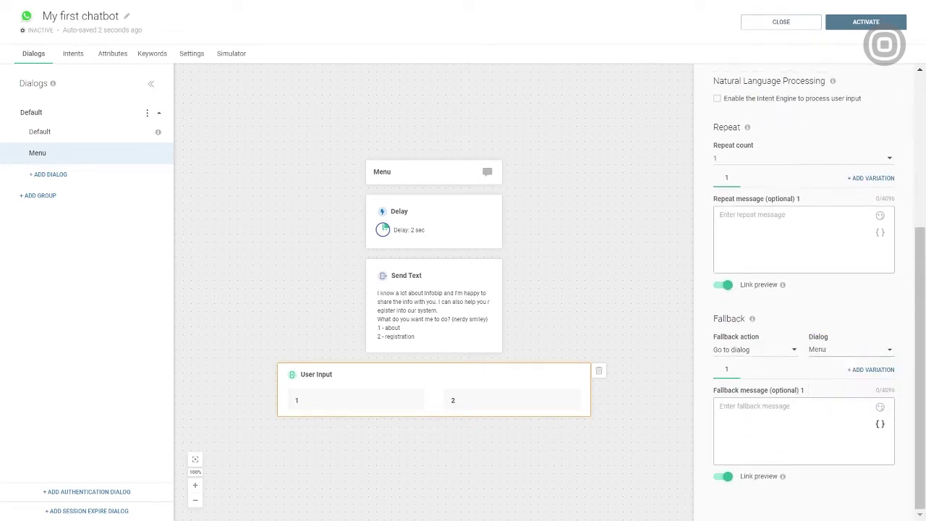
pyautogui.click(796, 427)
pyautogui.write("Sorry, for some reason I can't understand you (bear with me, I'm still learning). 😉 Let's start over, please.")
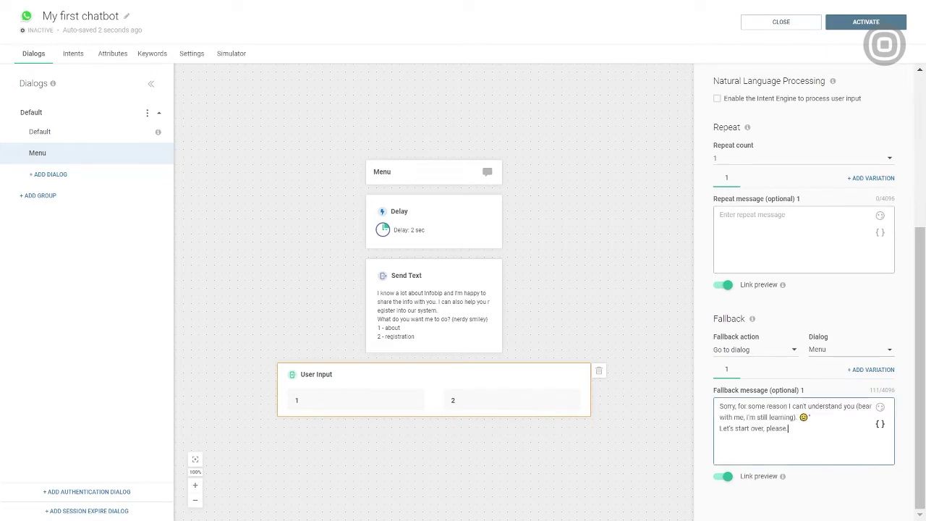
pyautogui.click(631, 480)
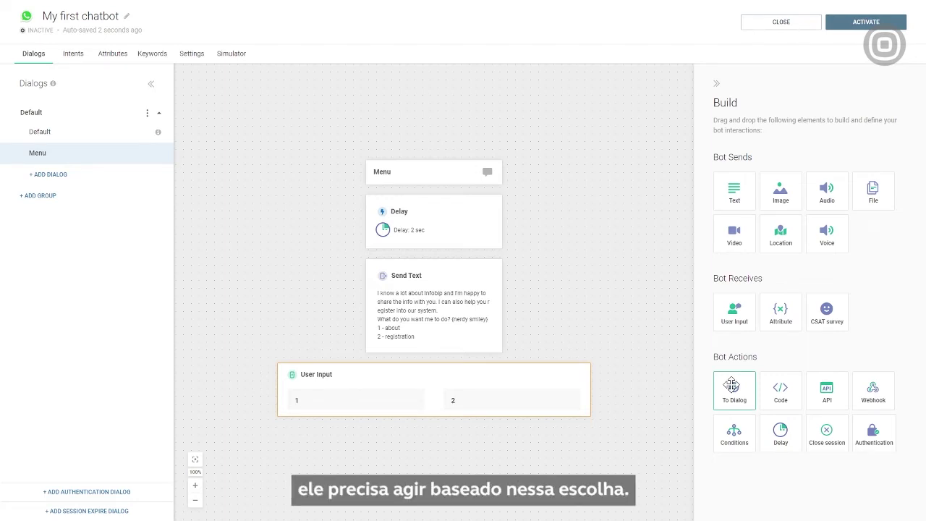
# Add a Go To Dialog step under User Input targeting new dialog 'Share some info - company'
pyautogui.moveTo(731, 385); pyautogui.dragTo(375, 427)
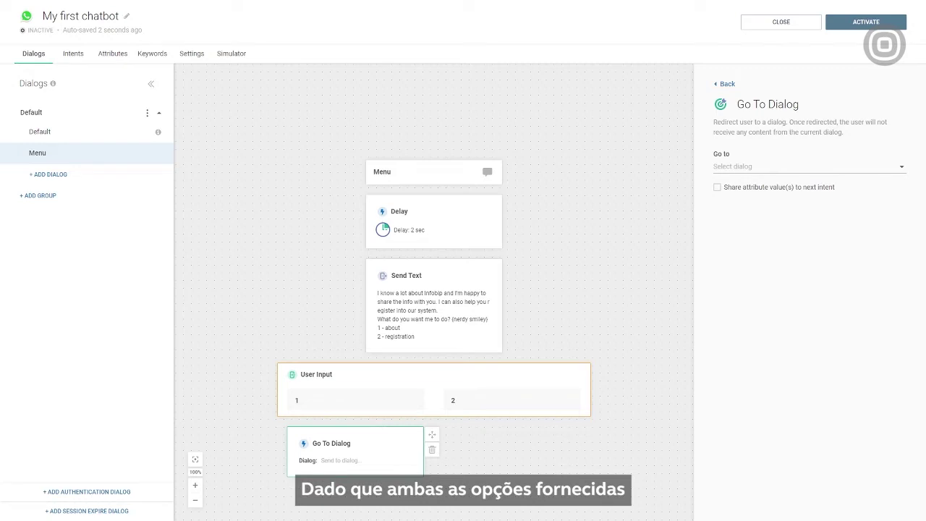
pyautogui.click(796, 167)
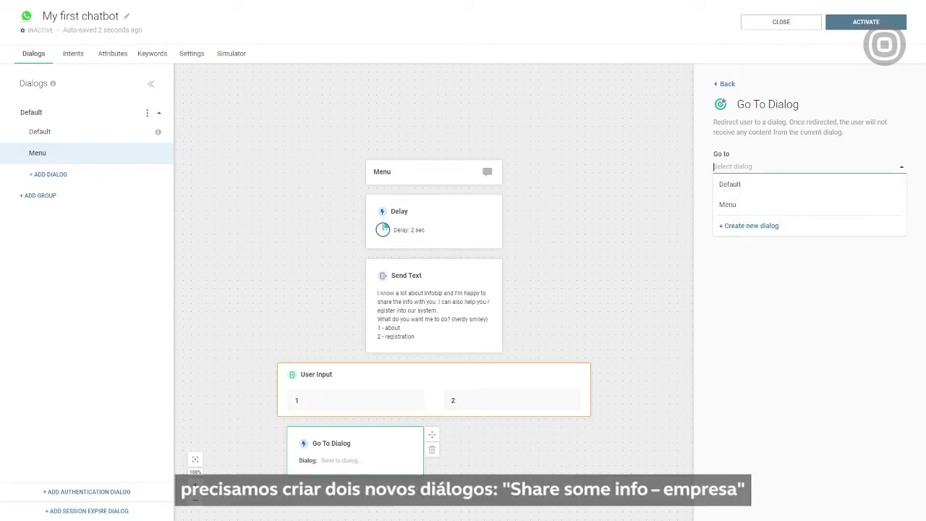
pyautogui.write('Sh')
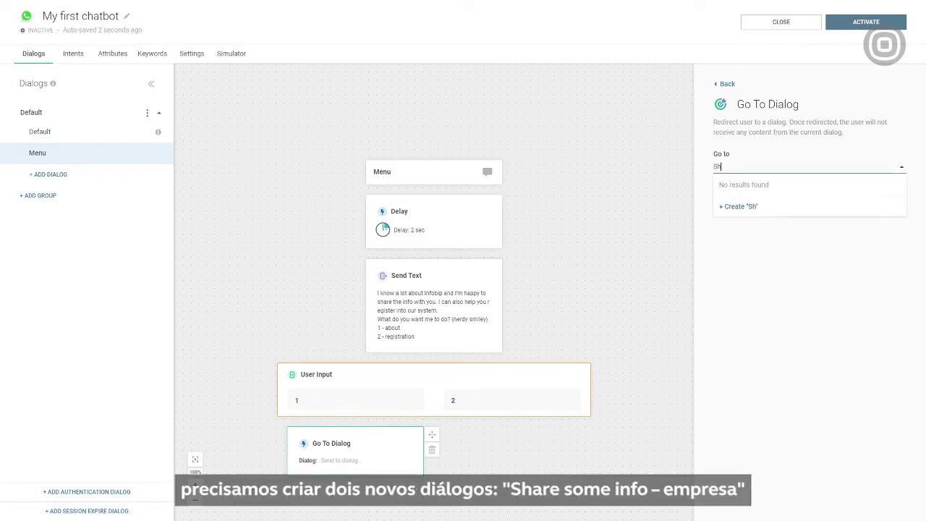
pyautogui.write('are some info - company')
pyautogui.click(744, 207)
pyautogui.click(895, 205)
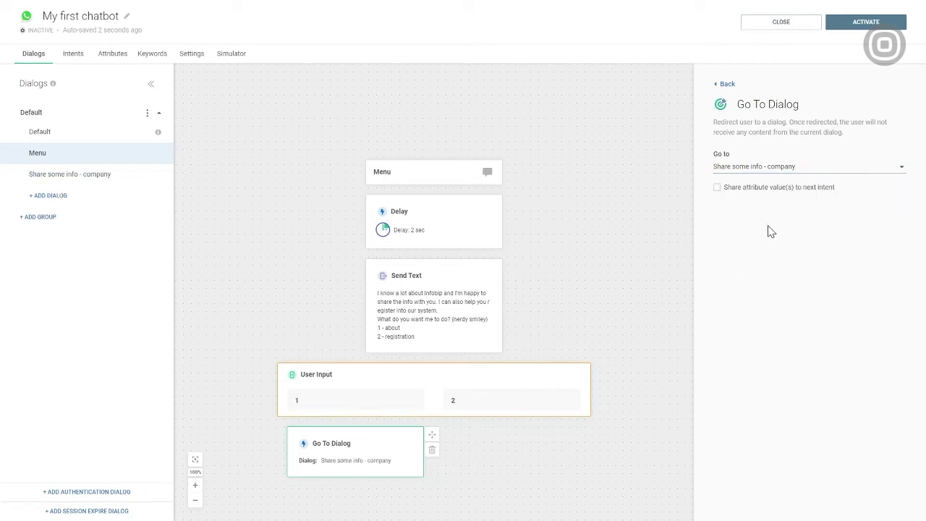
pyautogui.click(549, 459)
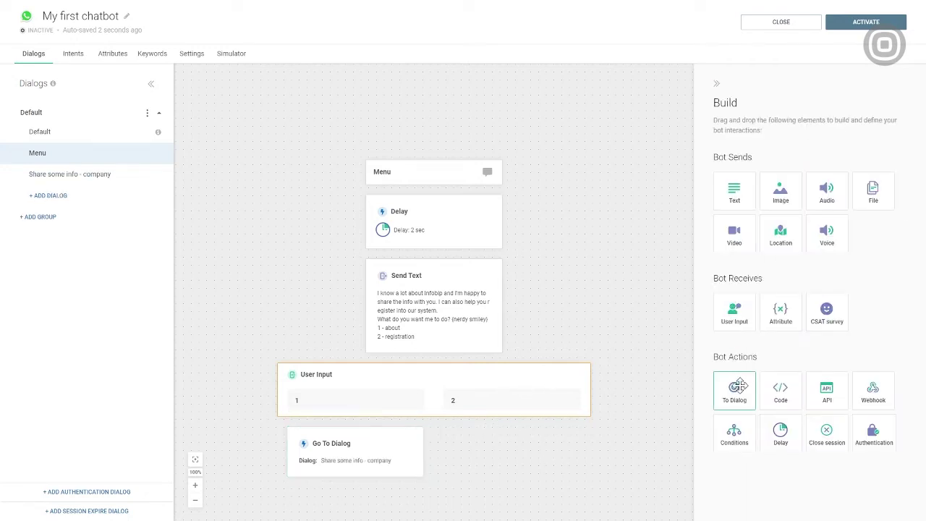
# Add a second Go To Dialog step targeting new dialog 'Get some info - user onboarding'
pyautogui.moveTo(735, 391); pyautogui.dragTo(537, 441)
pyautogui.click(796, 166)
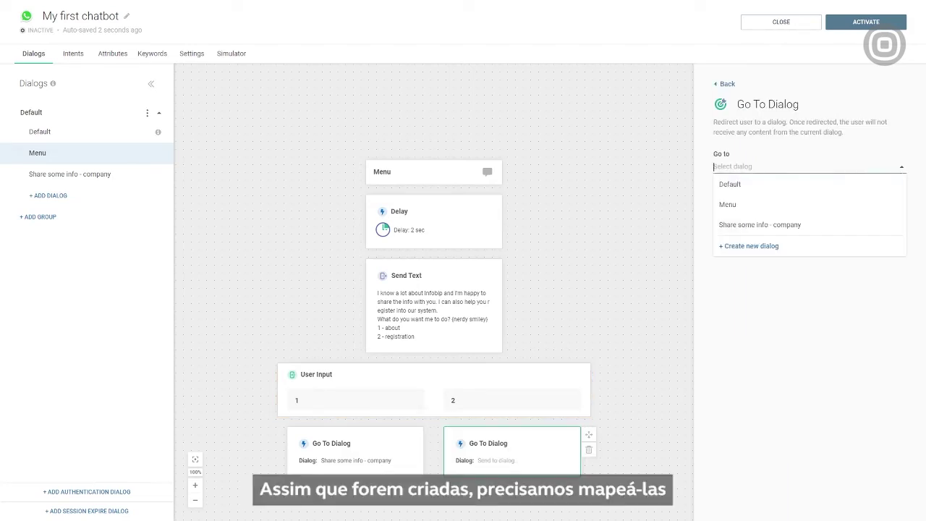
pyautogui.write('Get some info -')
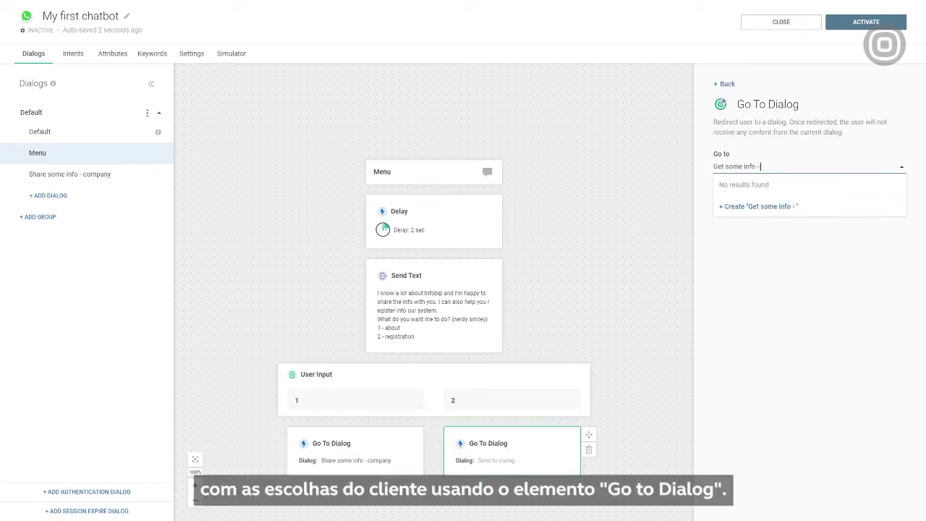
pyautogui.write(' user onboarding')
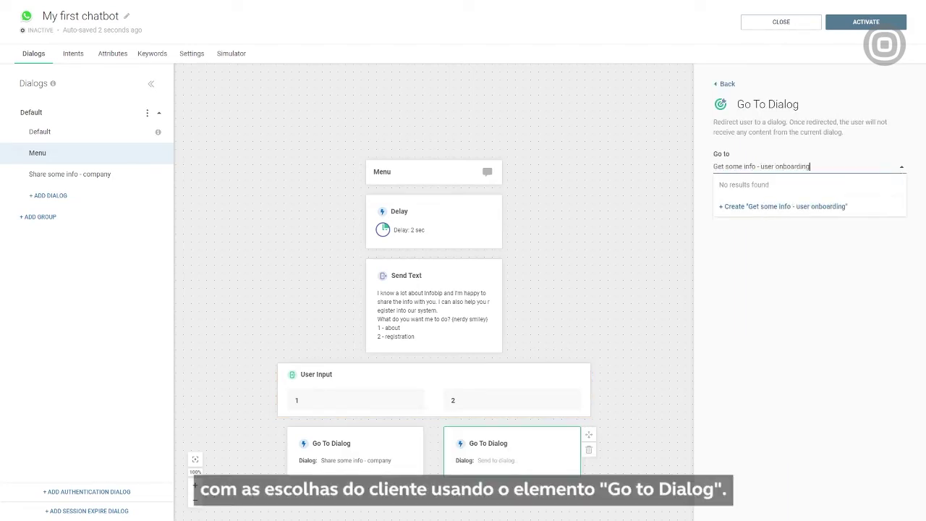
pyautogui.click(829, 207)
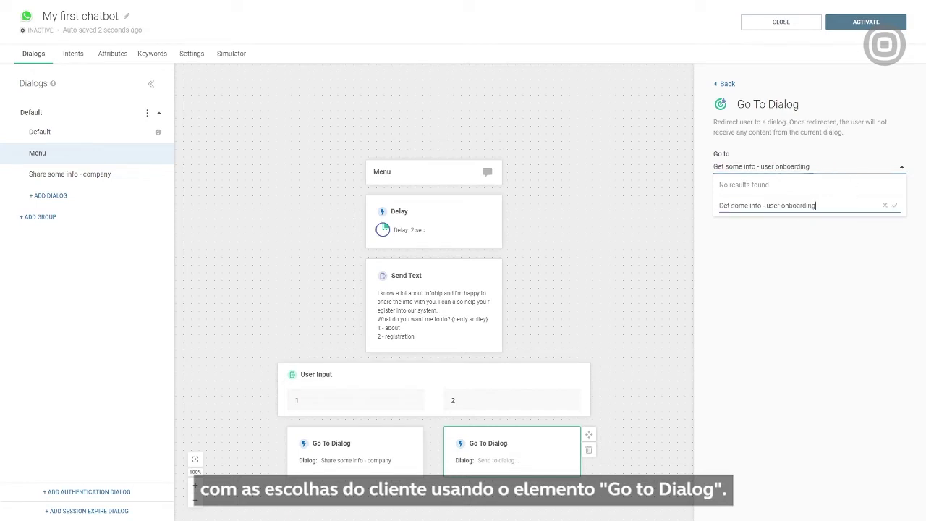
pyautogui.click(894, 205)
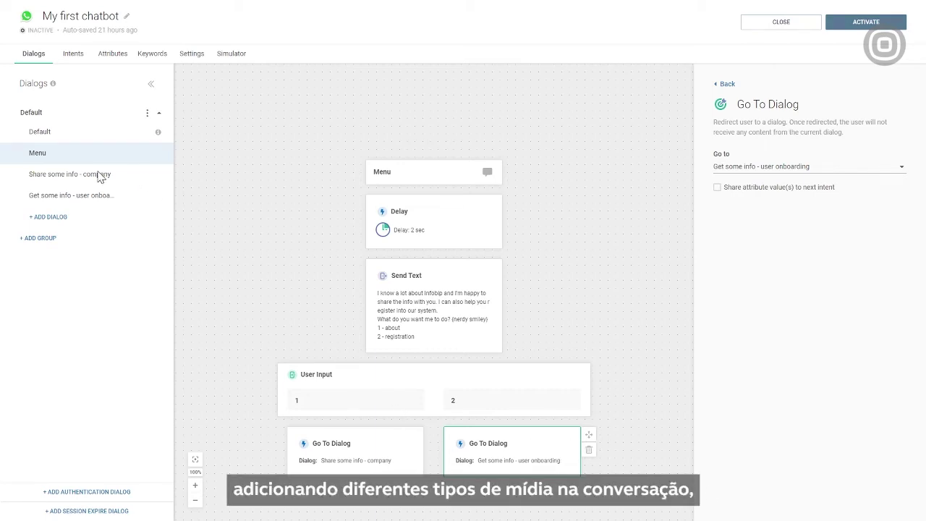
# In 'Share some info - company', add a video from a pasted URL captioned 'Check this out!'
pyautogui.click(100, 176)
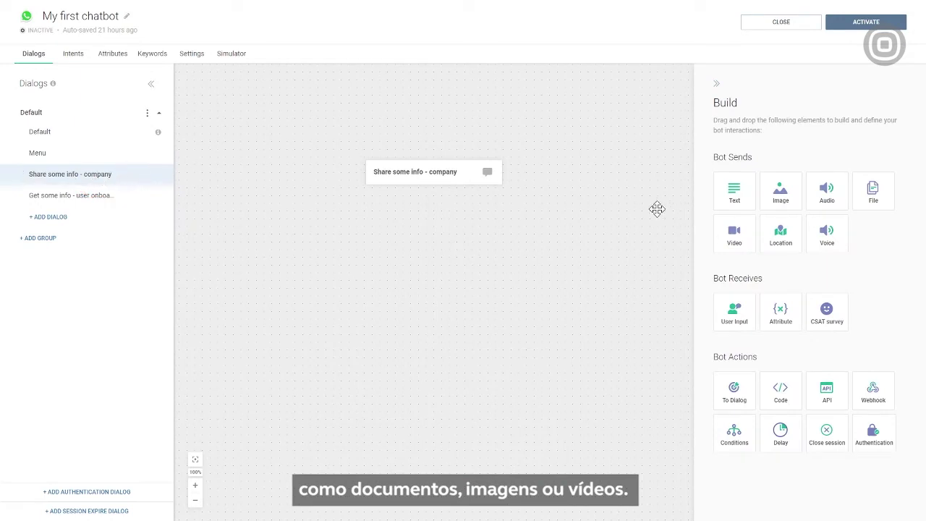
pyautogui.moveTo(732, 227); pyautogui.dragTo(437, 279)
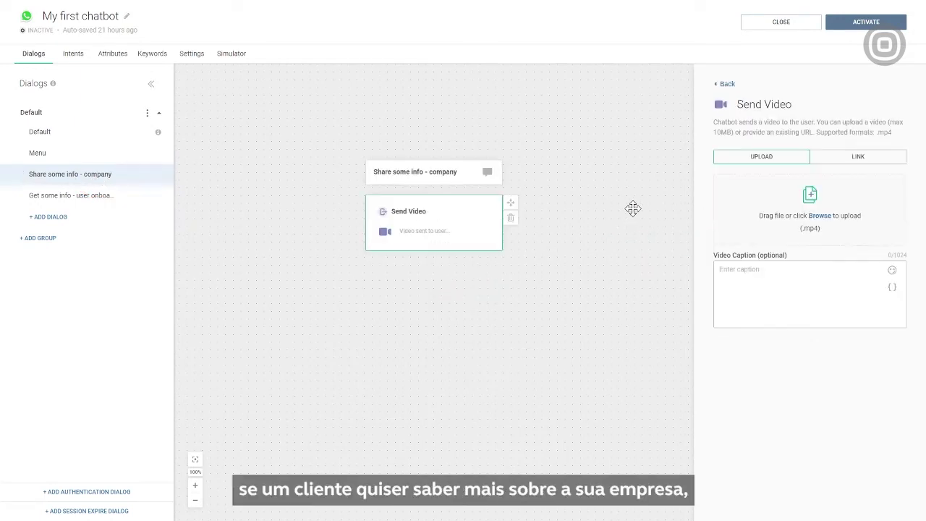
pyautogui.click(840, 163)
pyautogui.click(760, 188)
pyautogui.write('https://rcs-campaign-media.s3.eu-west-3.amazonaws.com/Infobip+America/TEMP/rcs+bot+(GOLD).mp4')
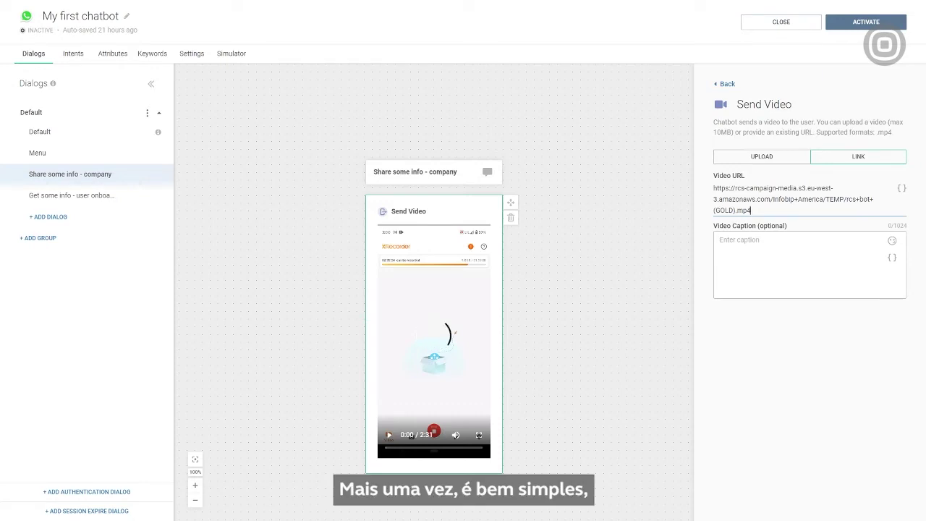
pyautogui.click(715, 244)
pyautogui.write('Ch')
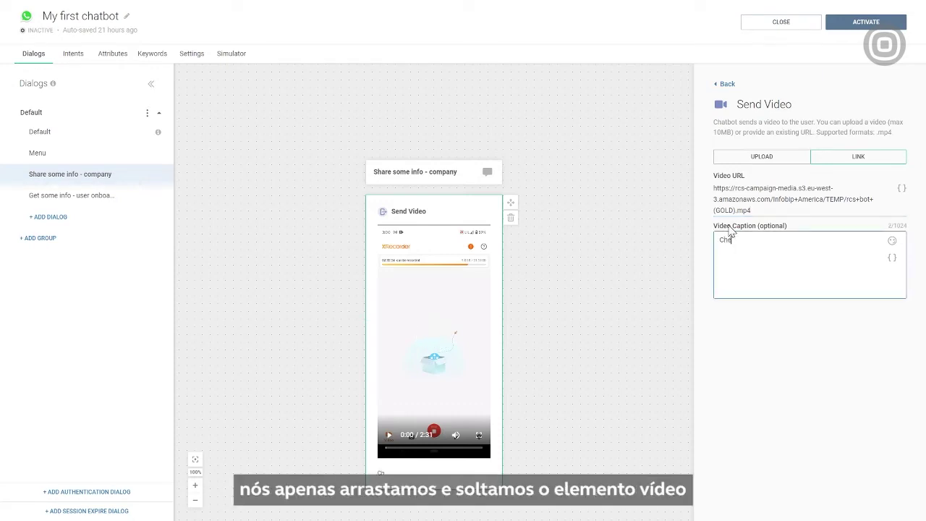
pyautogui.write('eck this out!')
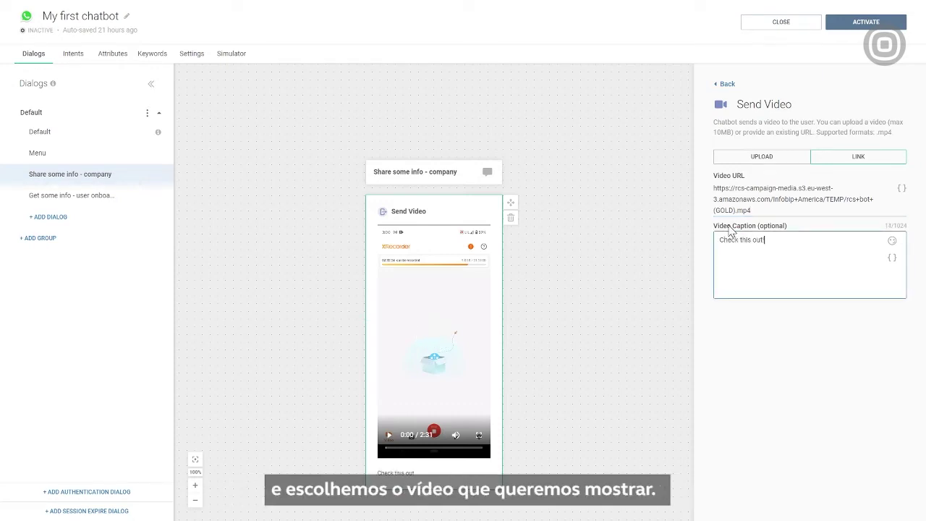
pyautogui.click(727, 86)
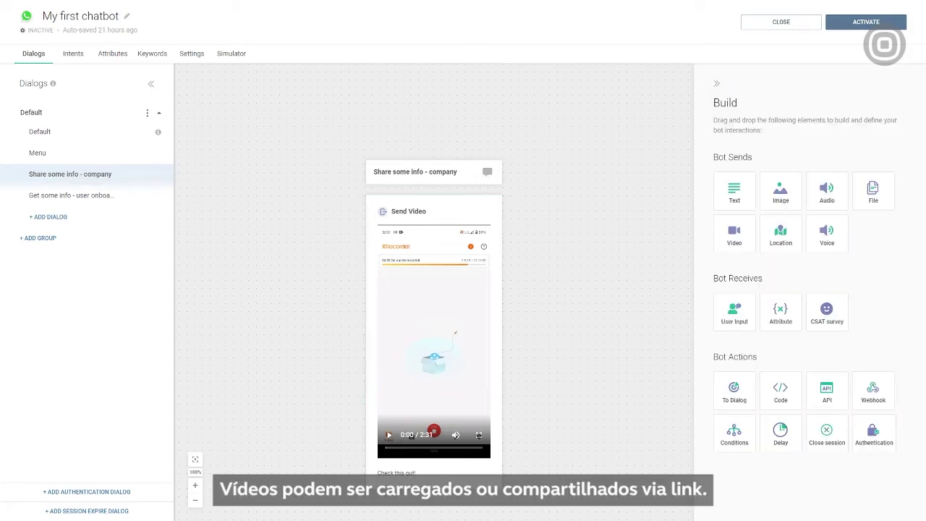
# Below the video, redirect the company-info dialog to a new 'Continue or Finish' dialog
pyautogui.moveTo(735, 388); pyautogui.dragTo(427, 265)
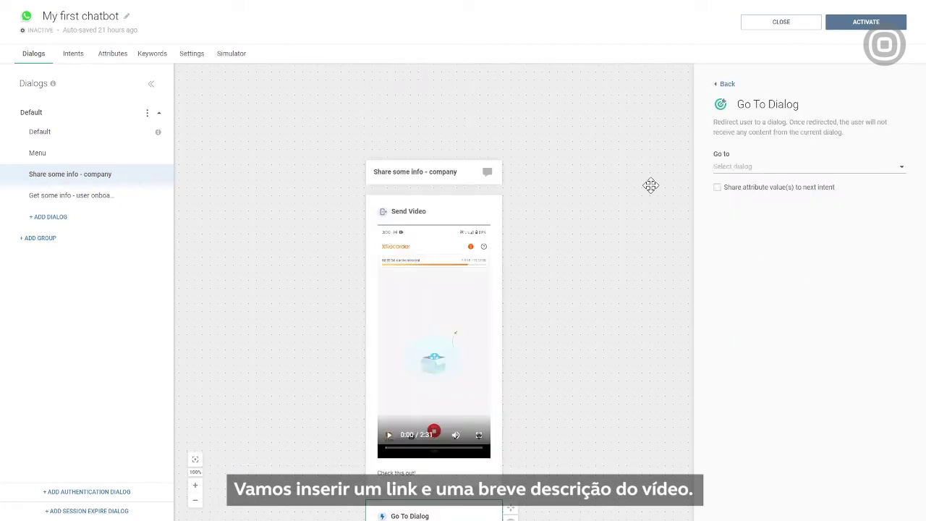
pyautogui.click(767, 166)
pyautogui.write('Continue or Finish')
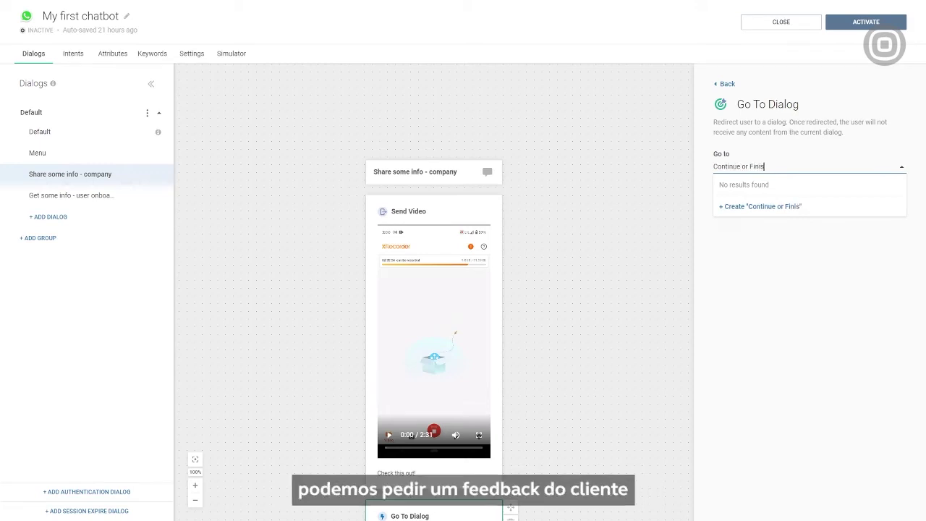
pyautogui.click(793, 208)
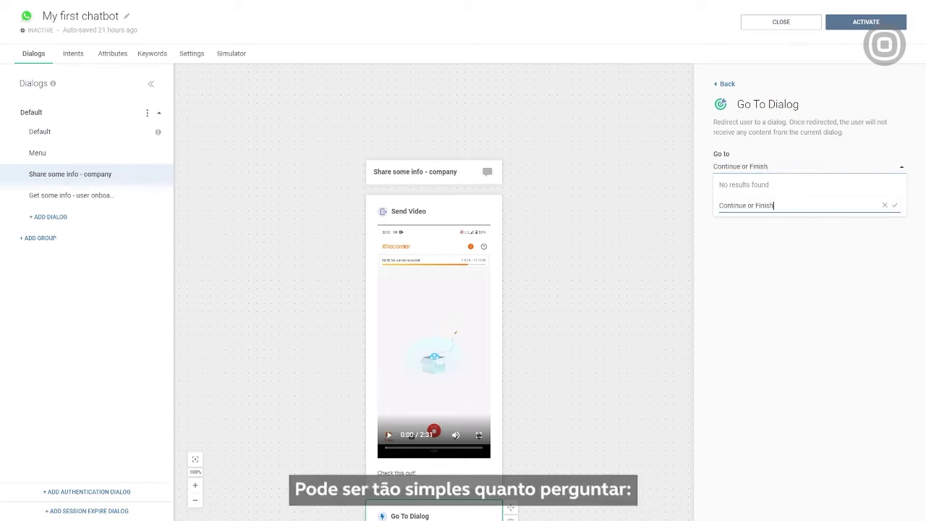
pyautogui.click(896, 206)
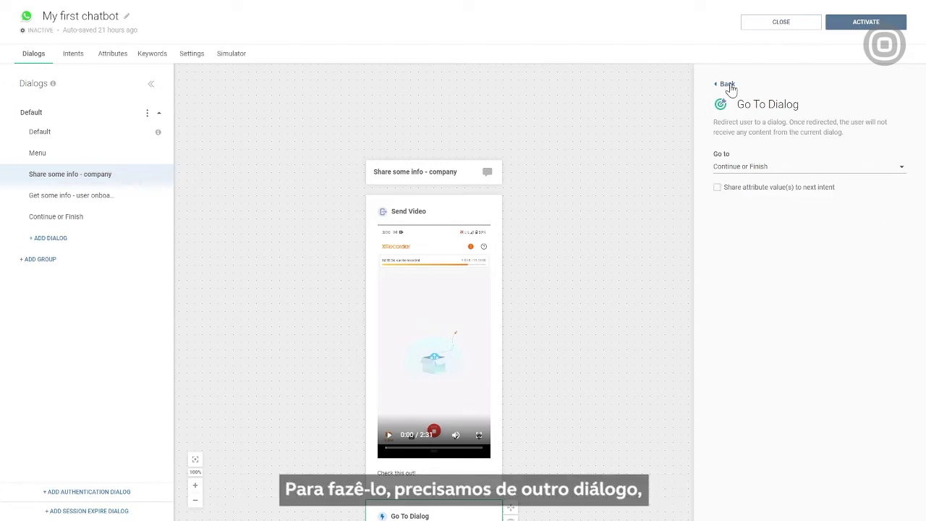
pyautogui.click(726, 85)
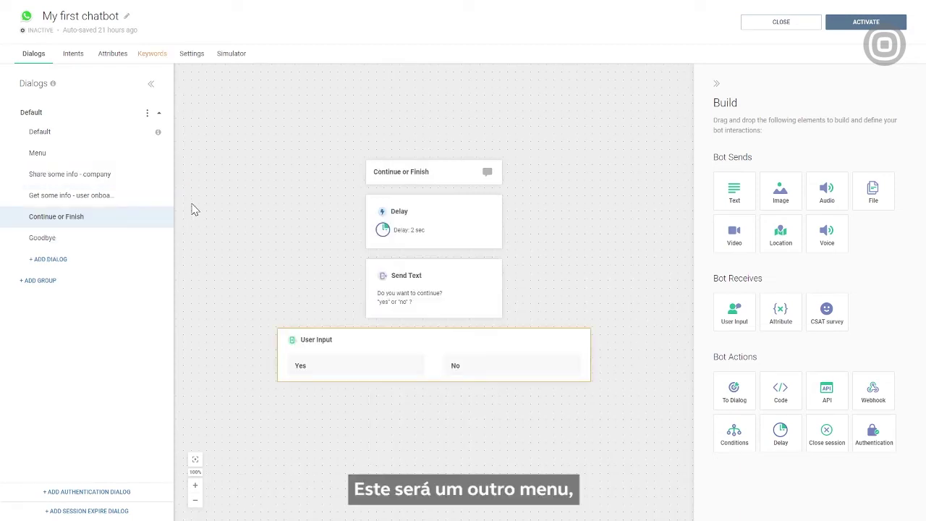
pyautogui.click(151, 54)
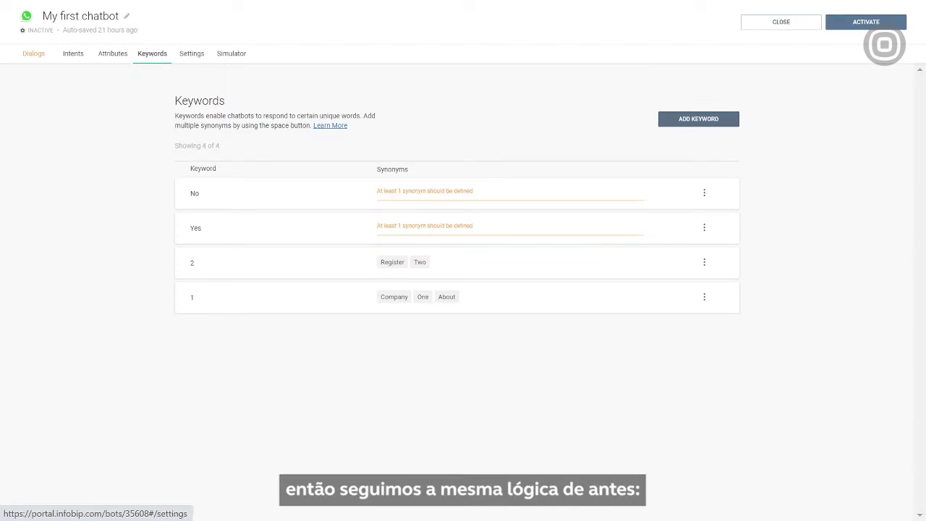
# Give keyword No the synonyms no!, nope, nien, no. and Yes the synonyms yes!, sure, absolutely, yeah, yes
pyautogui.click(393, 197)
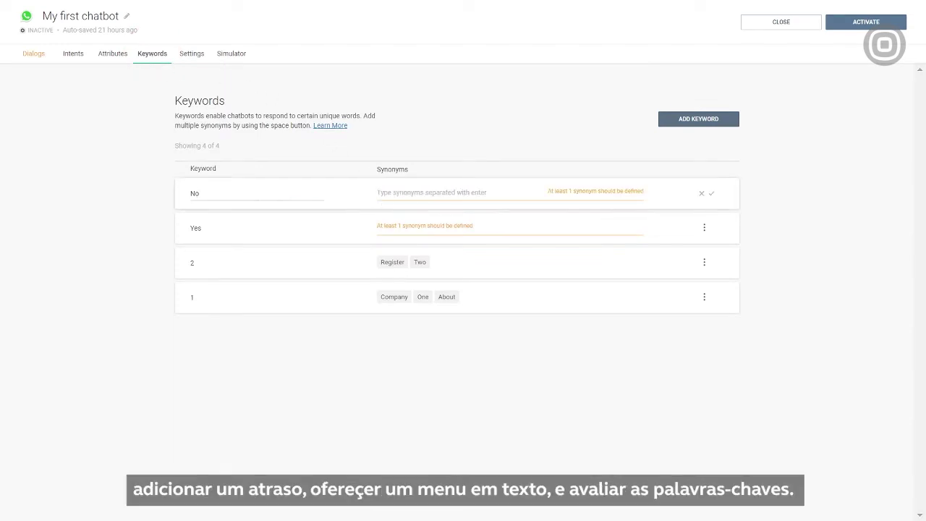
pyautogui.write('no! nope')
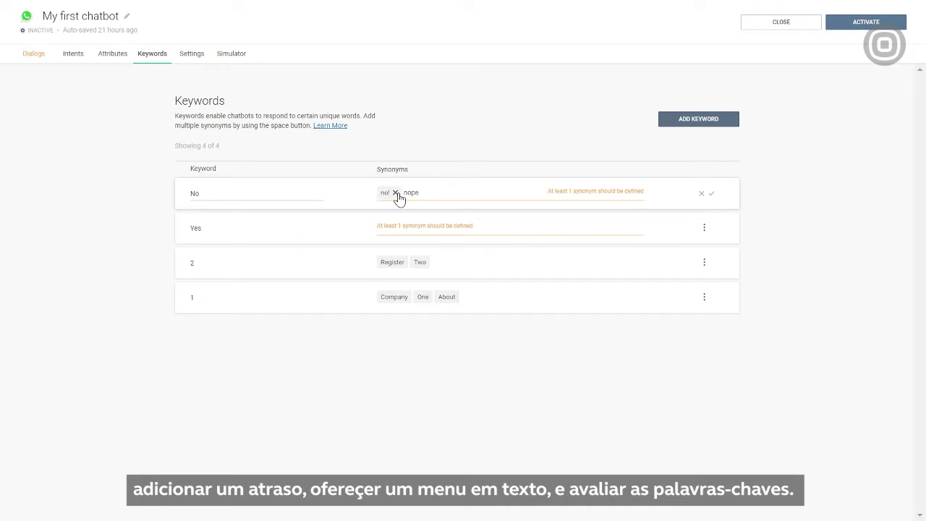
pyautogui.write(' nien')
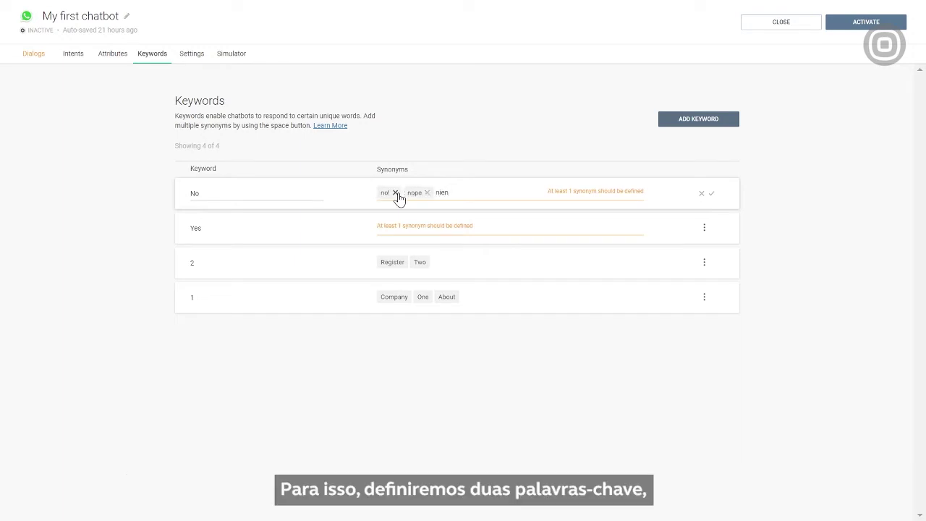
pyautogui.write(' no.')
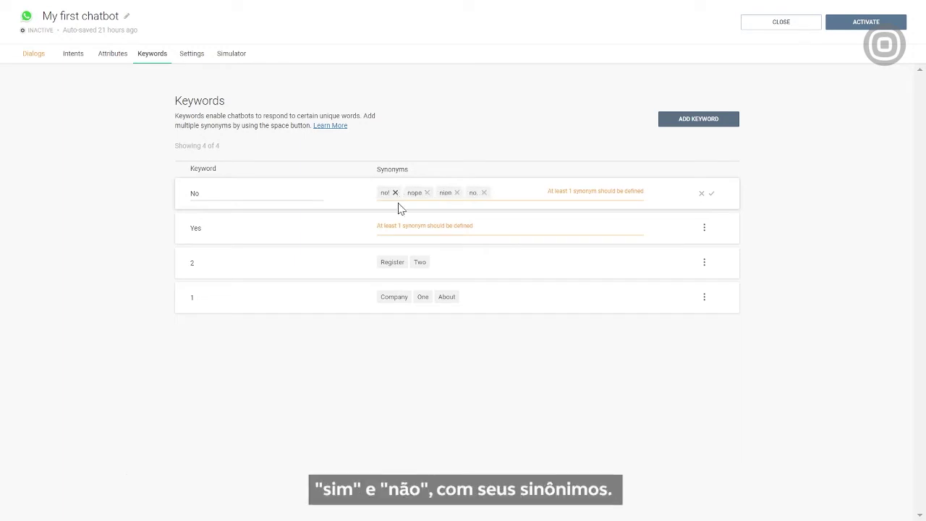
pyautogui.click(398, 230)
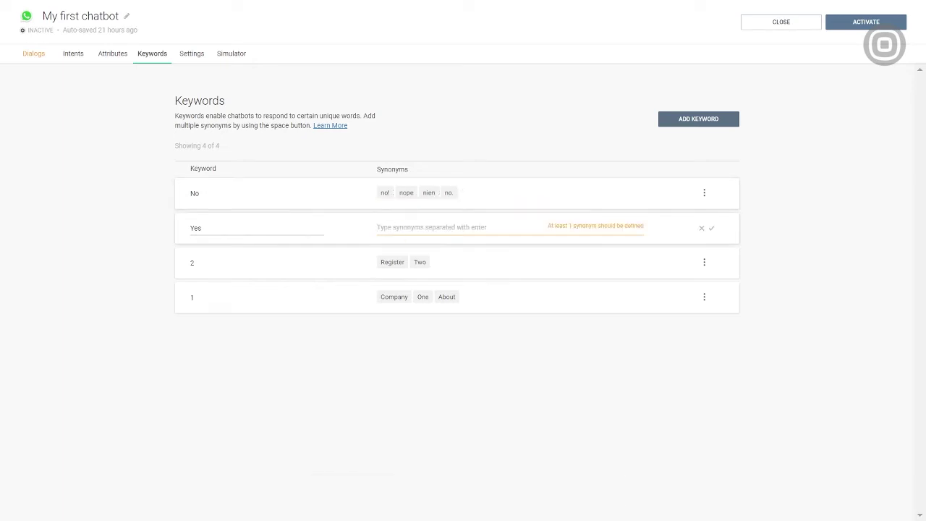
pyautogui.write('yes!')
pyautogui.press('space')
pyautogui.write('sure')
pyautogui.press('space')
pyautogui.write('absolutely')
pyautogui.press('space')
pyautogui.write('ye')
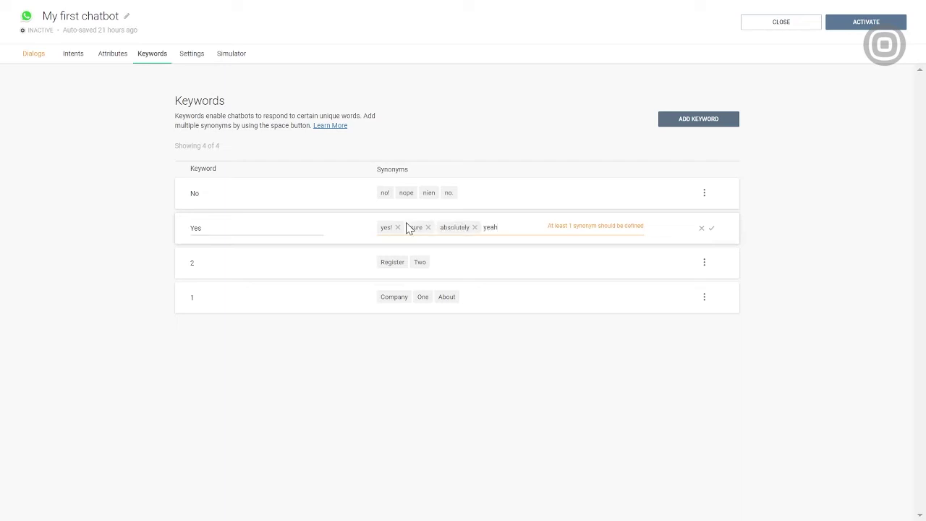
pyautogui.write('ah')
pyautogui.press('space')
pyautogui.write('yes.')
pyautogui.press('space')
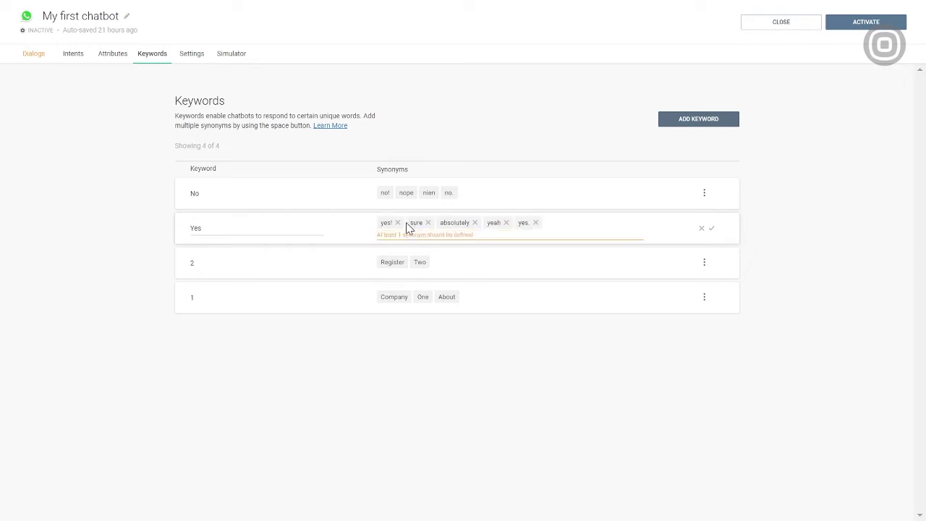
pyautogui.click(712, 230)
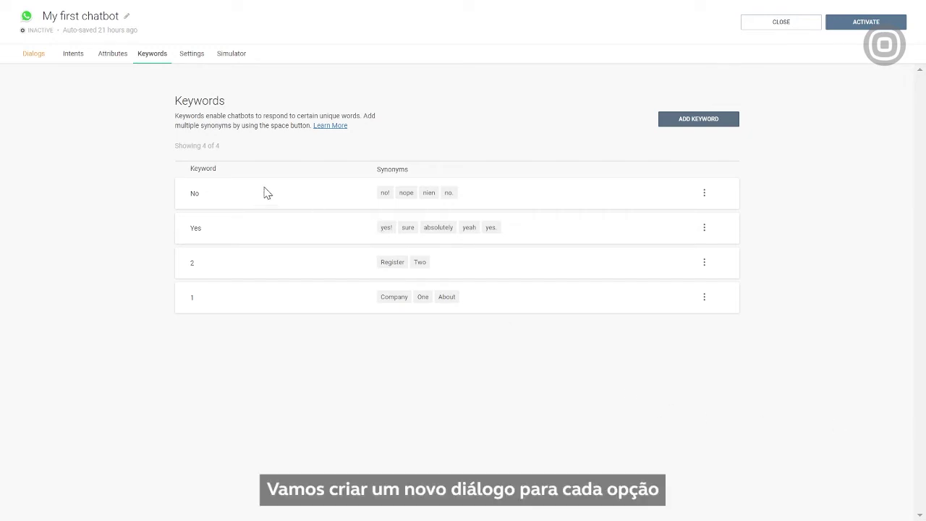
# Under the No answer, redirect to a new 'Goodbye Message' dialog
pyautogui.click(34, 55)
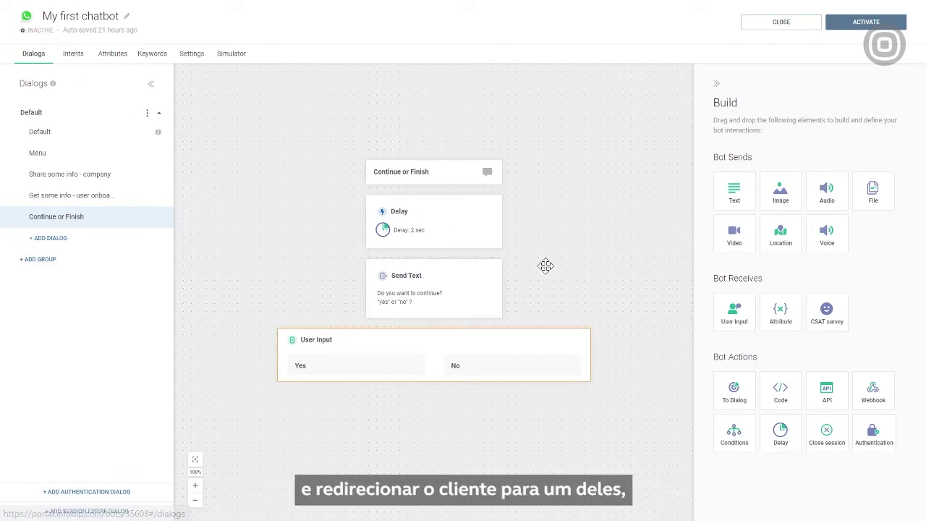
pyautogui.moveTo(713, 391); pyautogui.dragTo(543, 397)
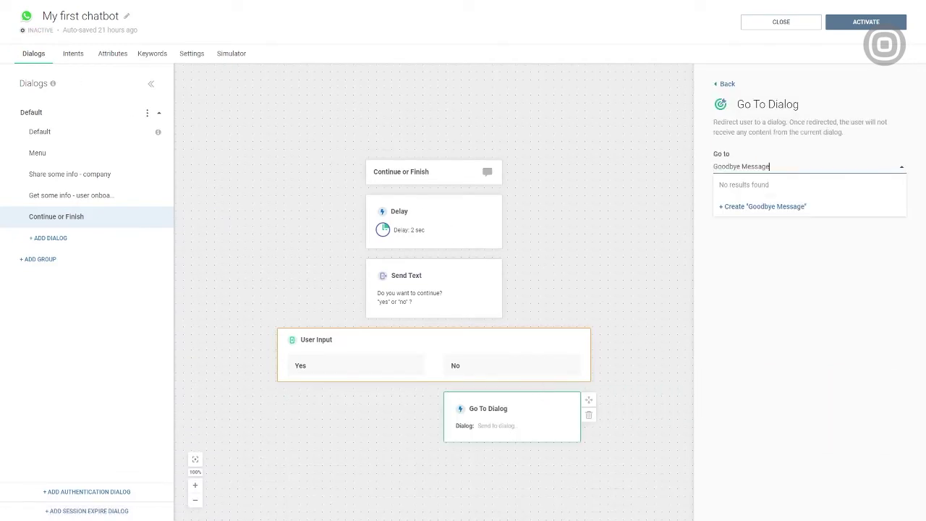
pyautogui.write('Goodbye Message')
pyautogui.click(746, 206)
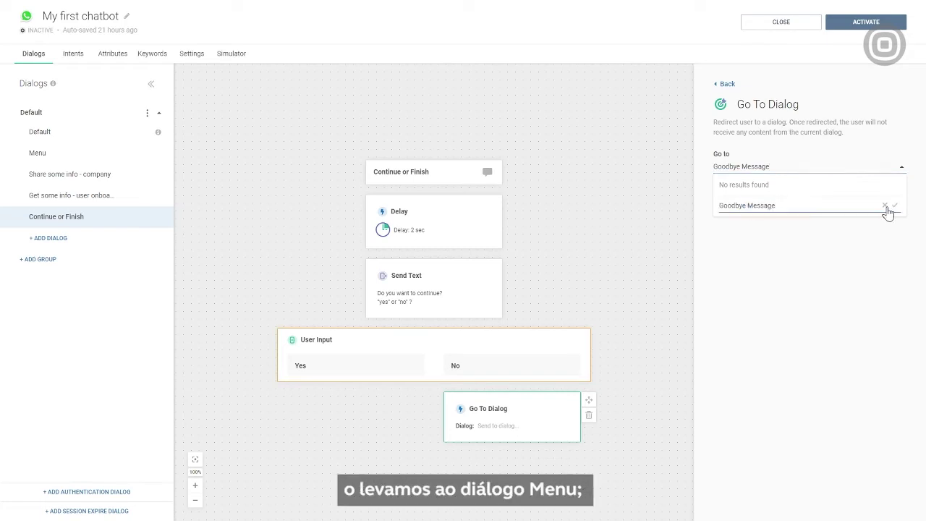
pyautogui.click(894, 206)
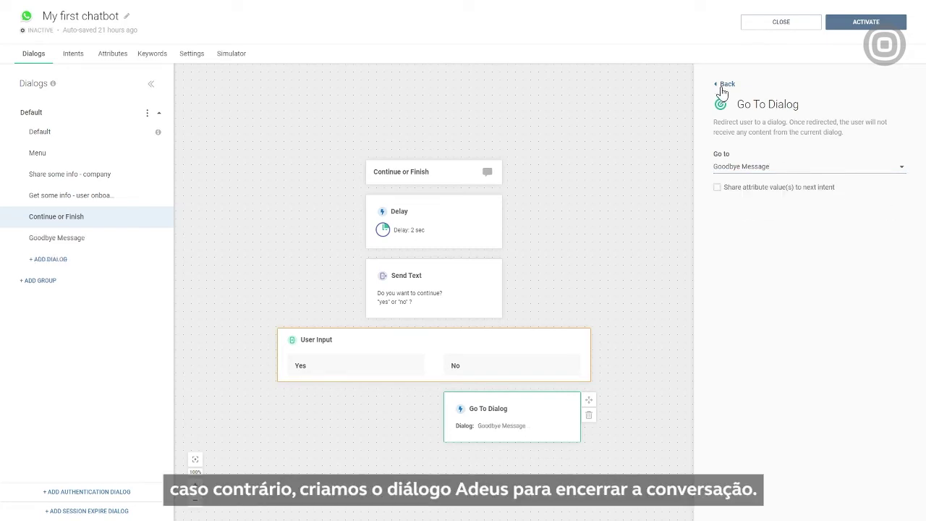
pyautogui.click(724, 84)
# Under the Yes answer, redirect to the Menu dialog
pyautogui.moveTo(734, 391); pyautogui.dragTo(372, 407)
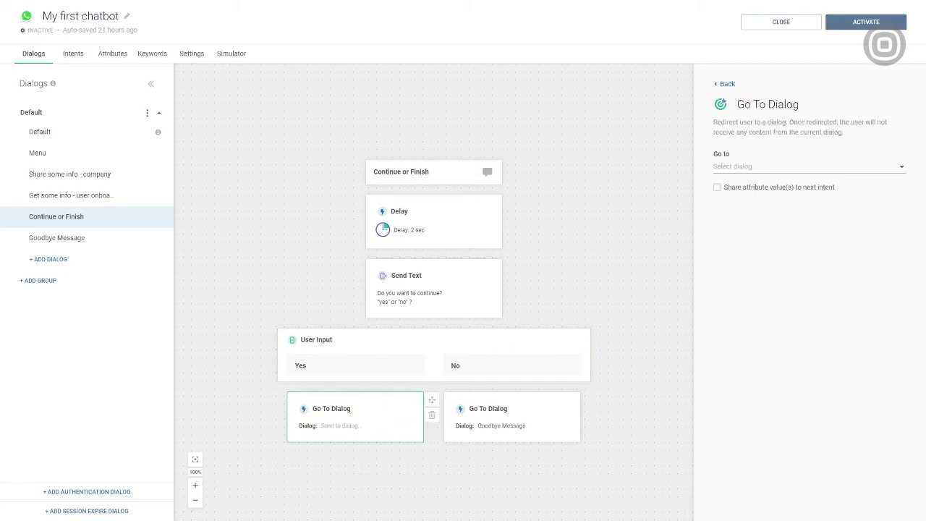
pyautogui.click(732, 167)
pyautogui.click(742, 207)
pyautogui.click(724, 84)
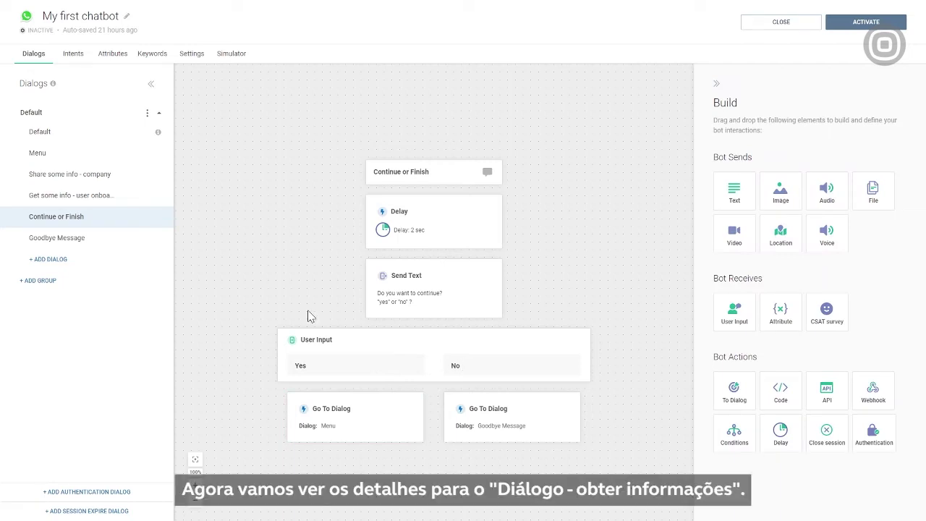
# In the user onboarding dialog, add a text message with the registration greeting
pyautogui.click(94, 201)
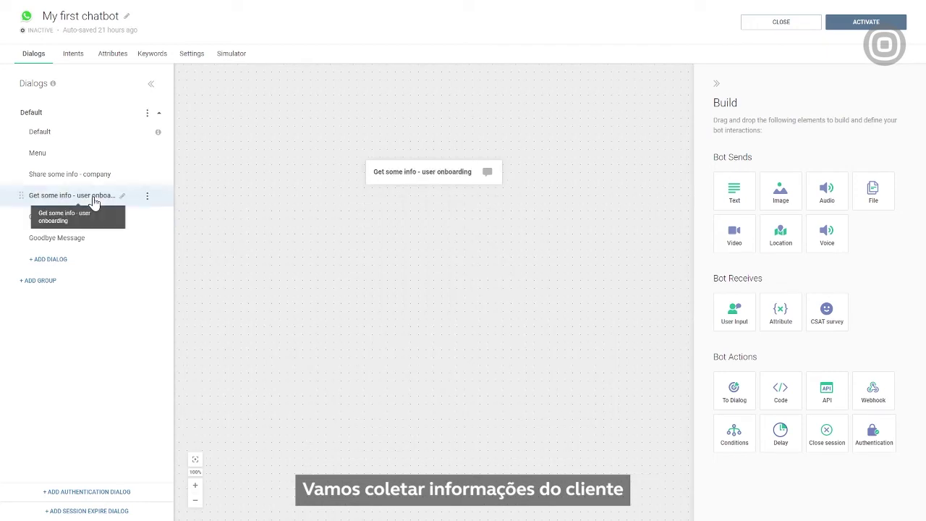
pyautogui.moveTo(734, 204); pyautogui.dragTo(453, 284)
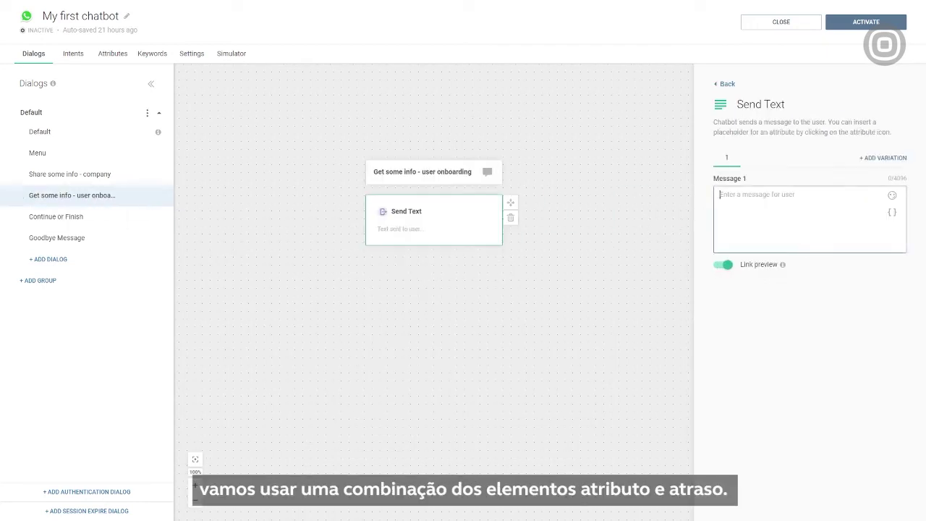
pyautogui.write("Great, let's start with registration.  😄")
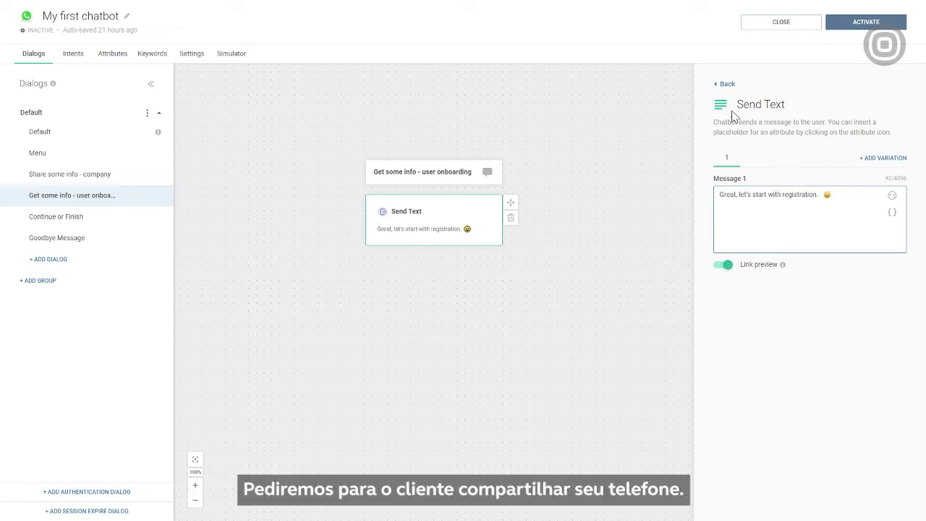
pyautogui.click(723, 84)
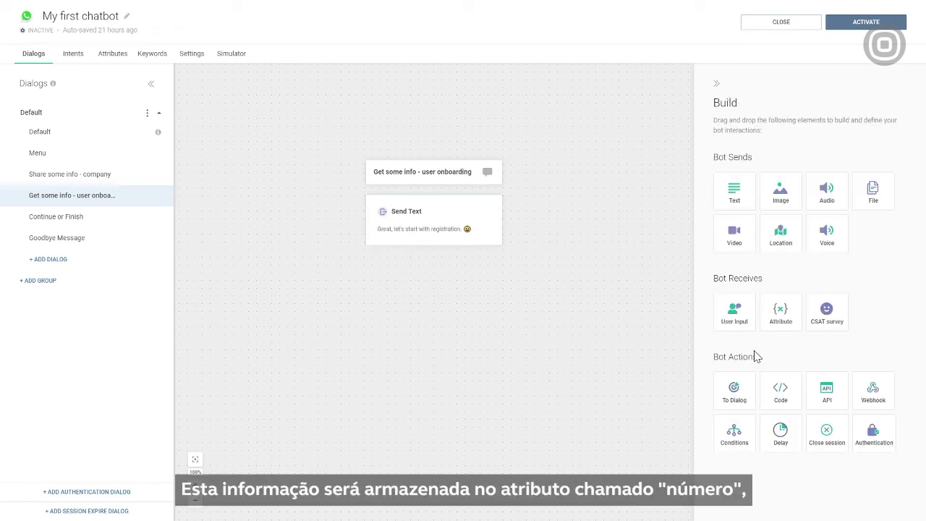
# Add a 2-second delay after the greeting
pyautogui.moveTo(780, 429); pyautogui.dragTo(418, 262)
pyautogui.click(806, 159)
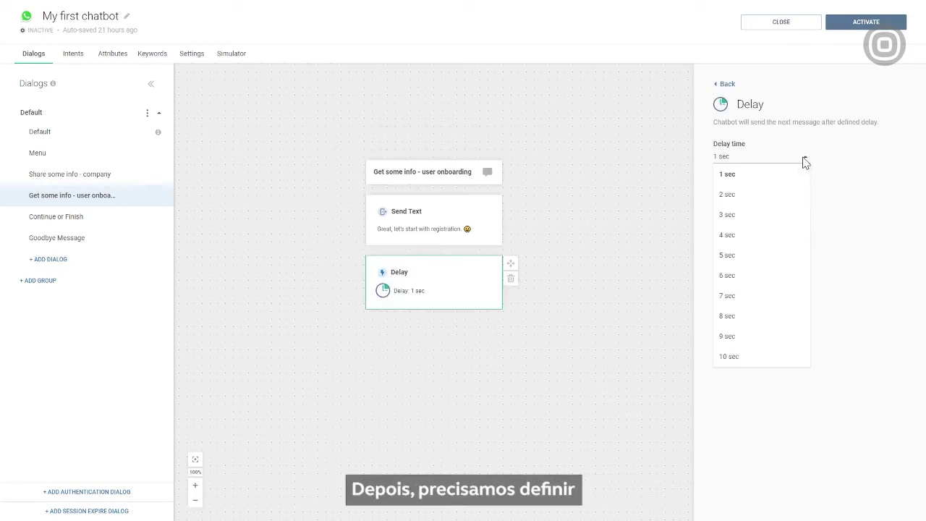
pyautogui.click(745, 197)
pyautogui.click(725, 85)
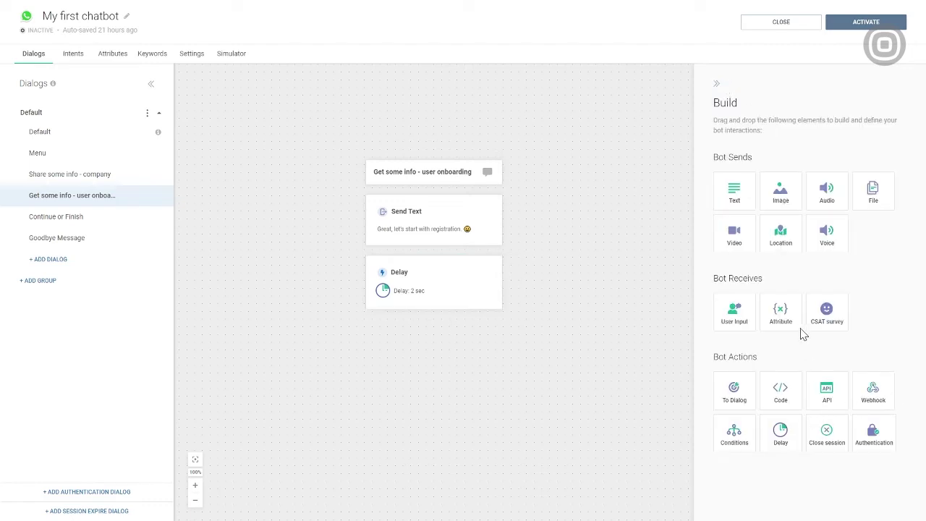
# Ask for the user's phone number and save the answer to a new Phone attribute
pyautogui.moveTo(781, 313); pyautogui.dragTo(445, 383)
pyautogui.click(803, 217)
pyautogui.write('I know your {{Name}}, but please share with me your phone number.')
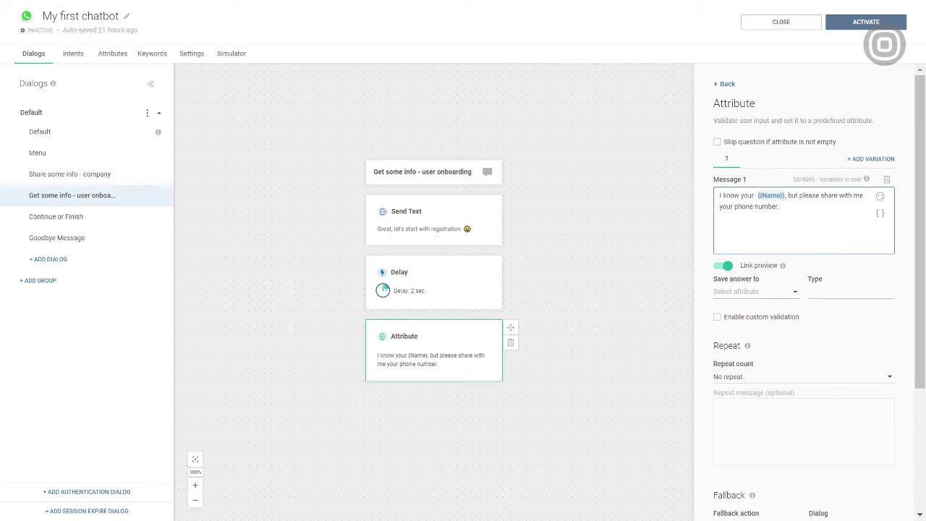
pyautogui.click(775, 293)
pyautogui.click(749, 353)
pyautogui.write('Phone')
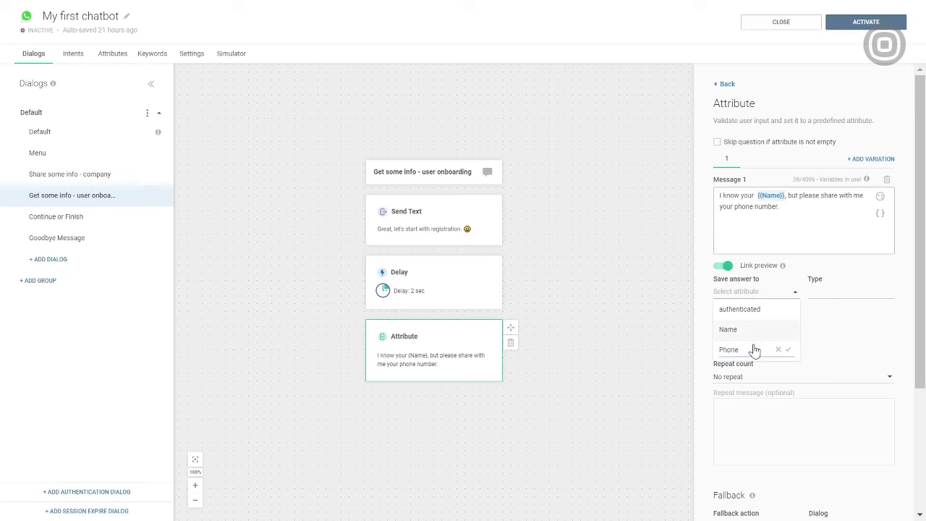
pyautogui.click(787, 351)
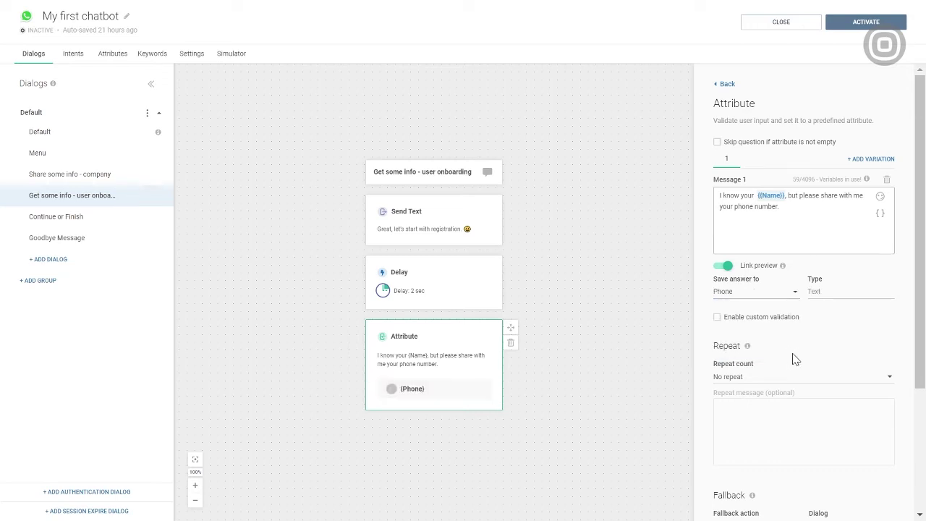
pyautogui.click(726, 85)
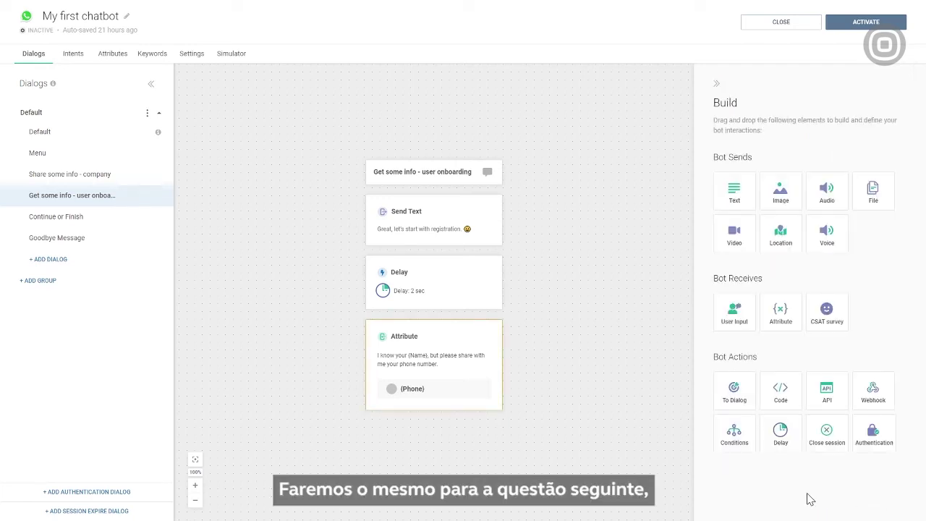
# Add a 3-second delay below the phone question
pyautogui.moveTo(781, 433); pyautogui.dragTo(455, 288)
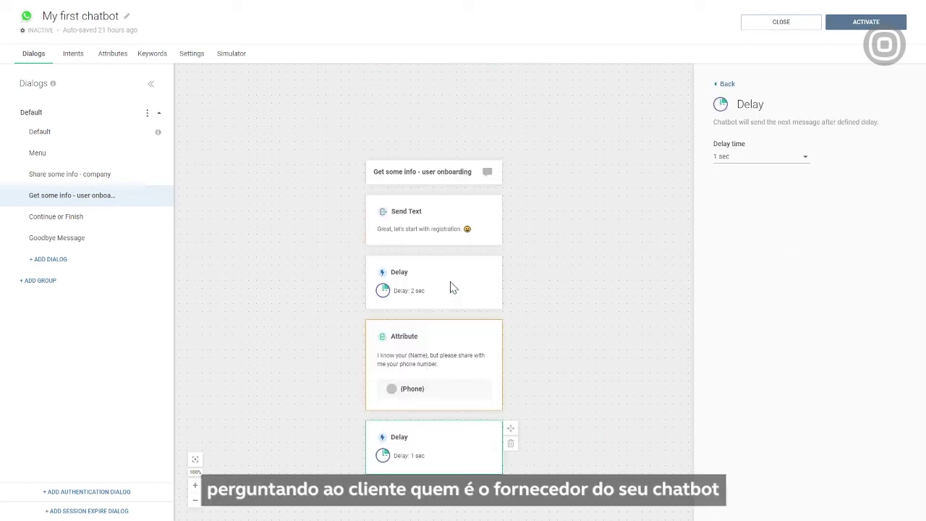
pyautogui.click(805, 157)
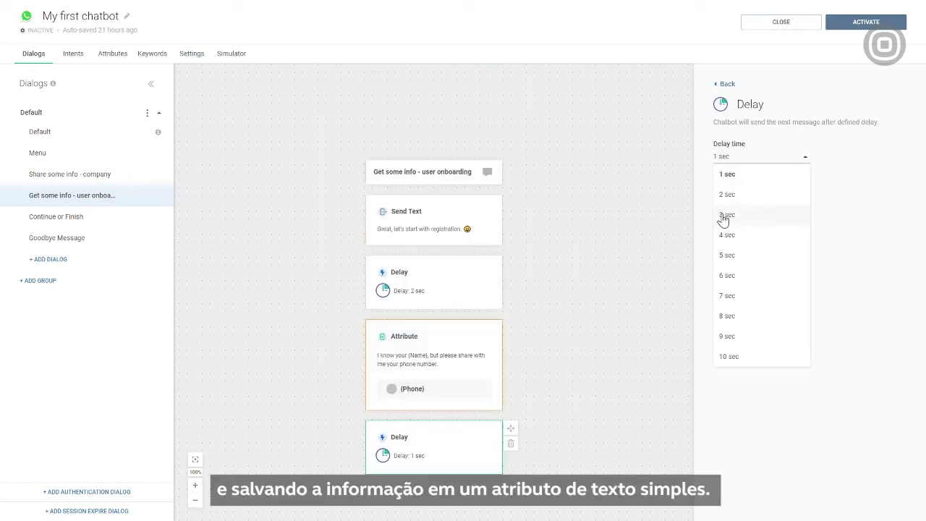
pyautogui.click(724, 215)
pyautogui.click(723, 84)
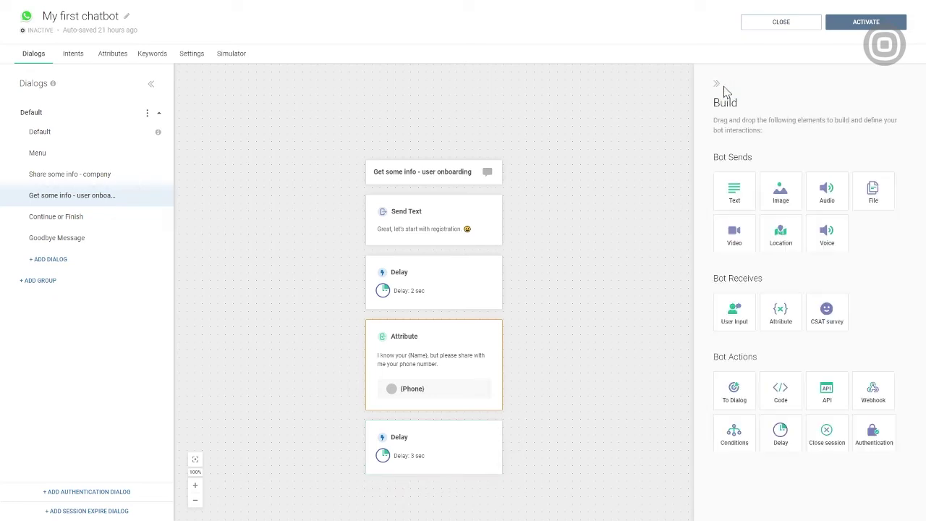
# Ask who the chatbot provider is and save the reply to a new 'Provider Name' attribute
pyautogui.moveTo(774, 311); pyautogui.dragTo(443, 484)
pyautogui.click(782, 217)
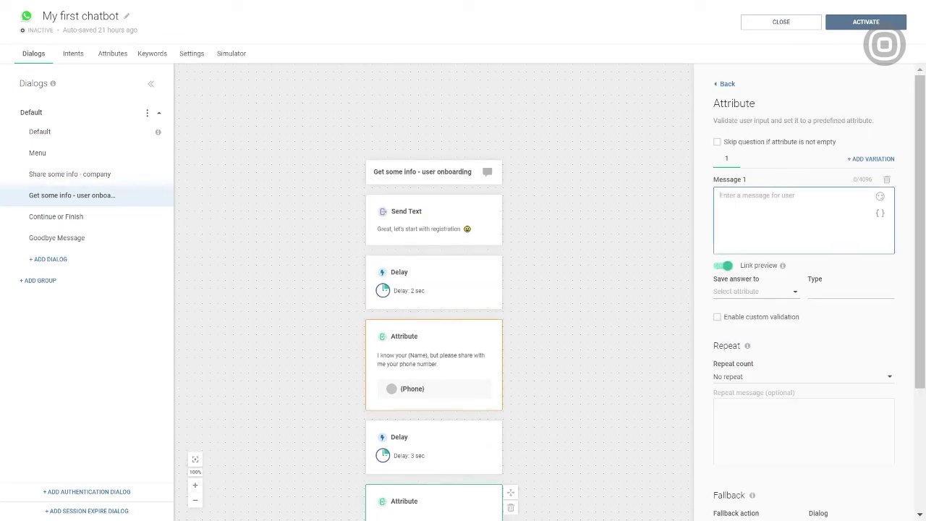
pyautogui.write('Well done!  Can you also tell me who is your chatbot provider?')
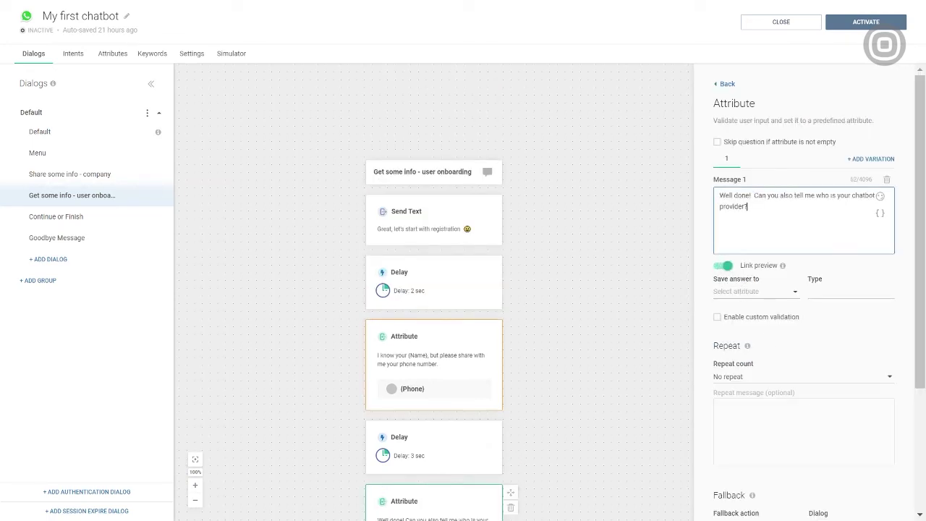
pyautogui.click(752, 291)
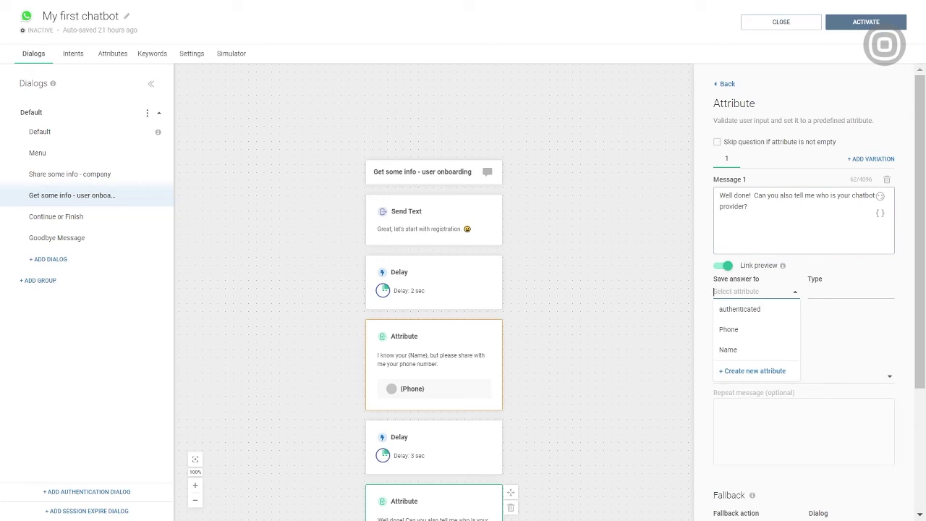
pyautogui.write('Provider Name')
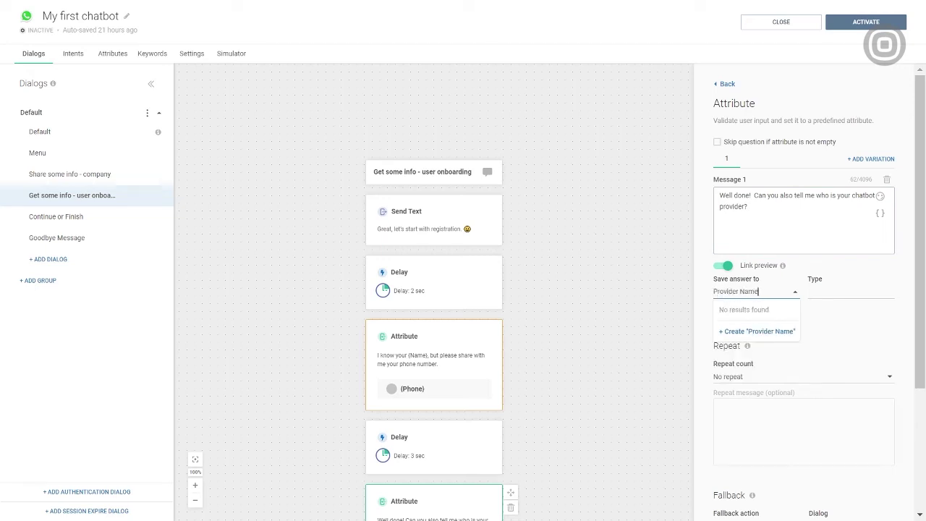
pyautogui.click(765, 332)
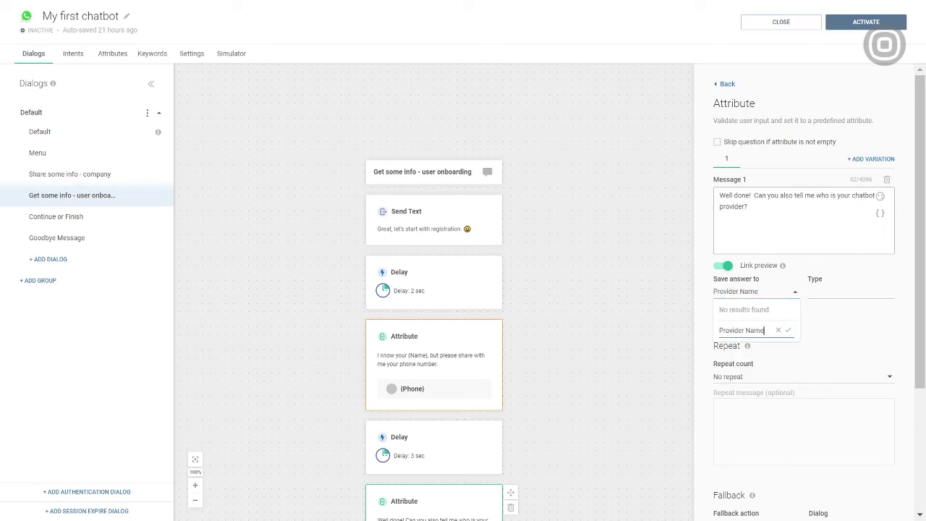
pyautogui.click(788, 334)
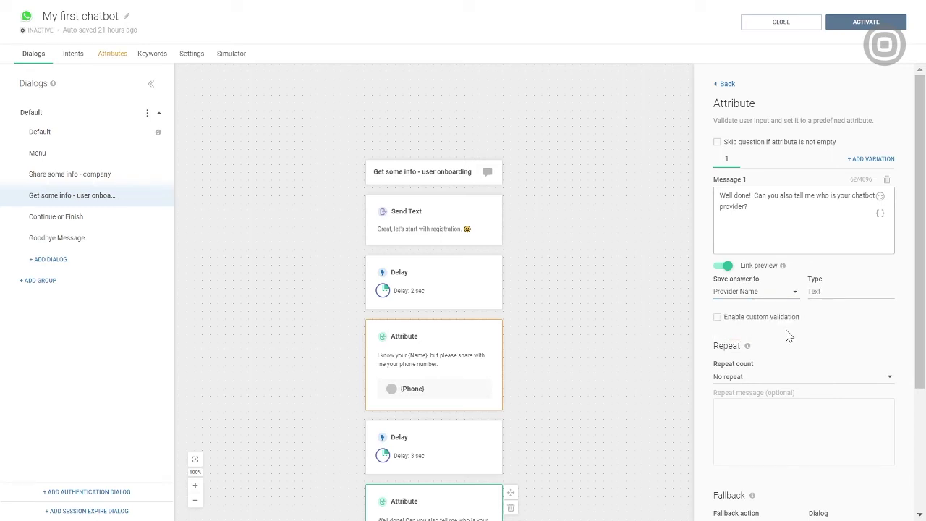
# End the onboarding dialog with a redirect to a new 'Process Info - User Checking' dialog
pyautogui.click(727, 84)
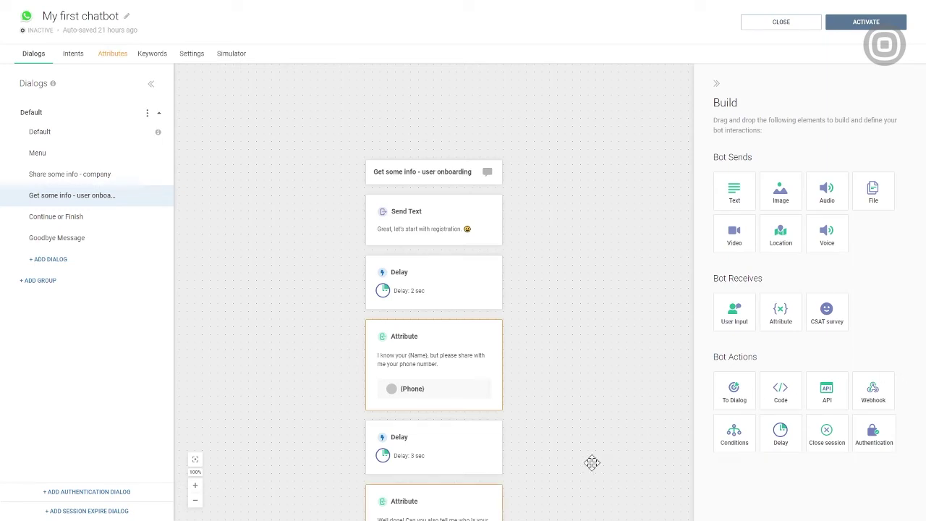
pyautogui.scroll(-3, 592, 462)
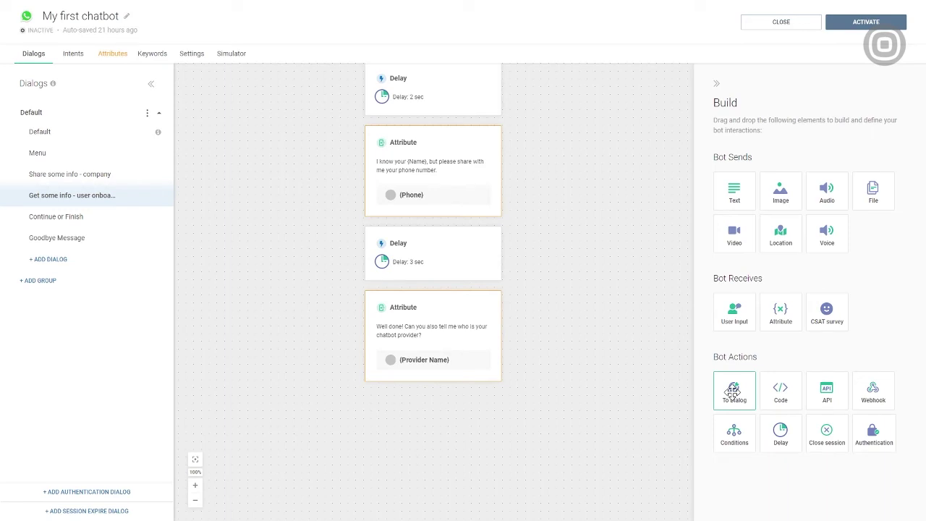
pyautogui.click(733, 392)
pyautogui.write('Process Info - User Checking')
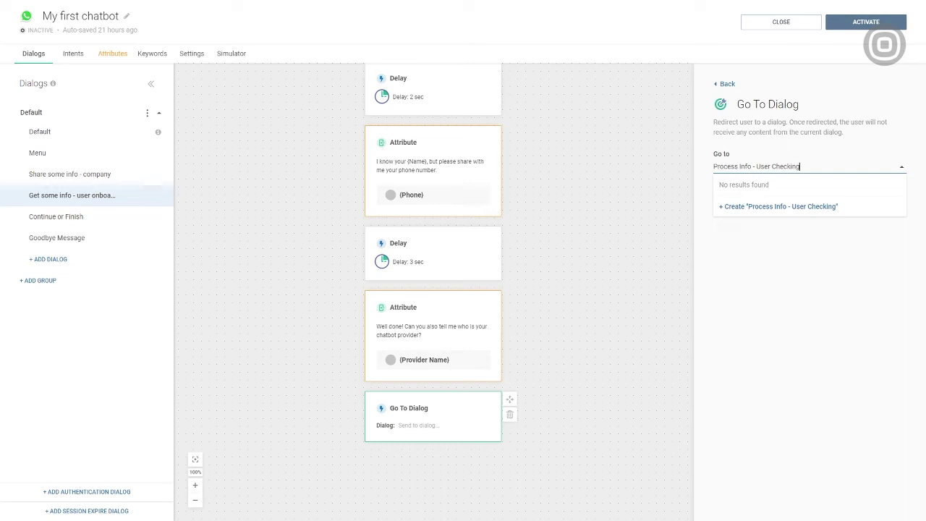
pyautogui.press('Return')
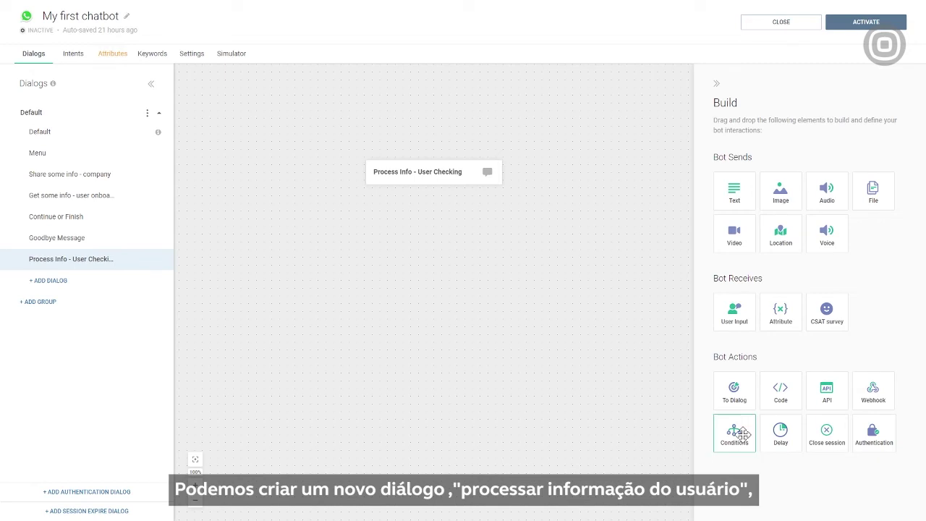
# Add a Conditions step that checks whether Provider Name equals 'Infobip'
pyautogui.moveTo(734, 434); pyautogui.dragTo(466, 284)
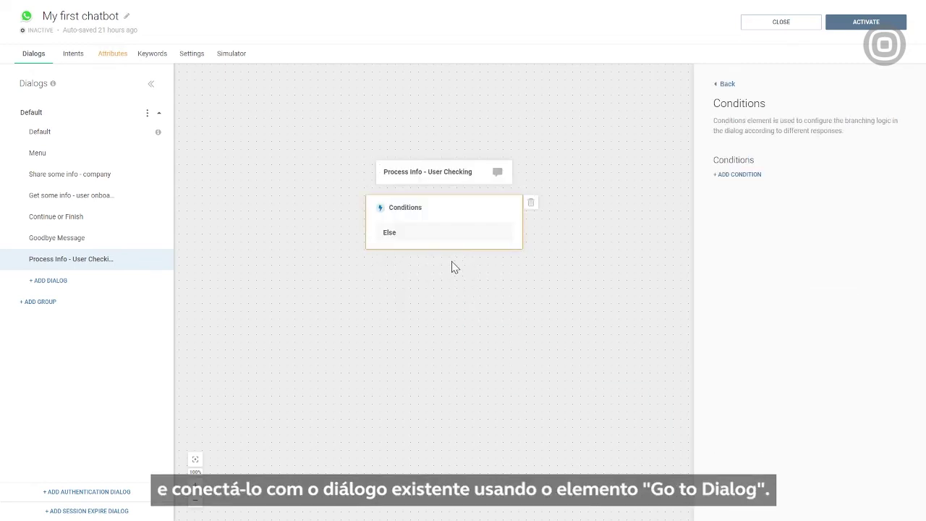
pyautogui.click(740, 175)
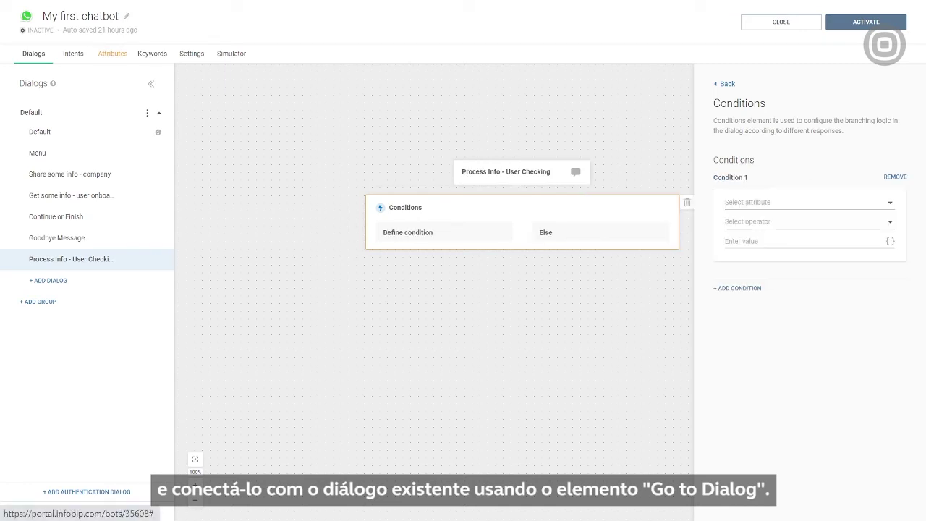
pyautogui.click(745, 203)
pyautogui.click(746, 236)
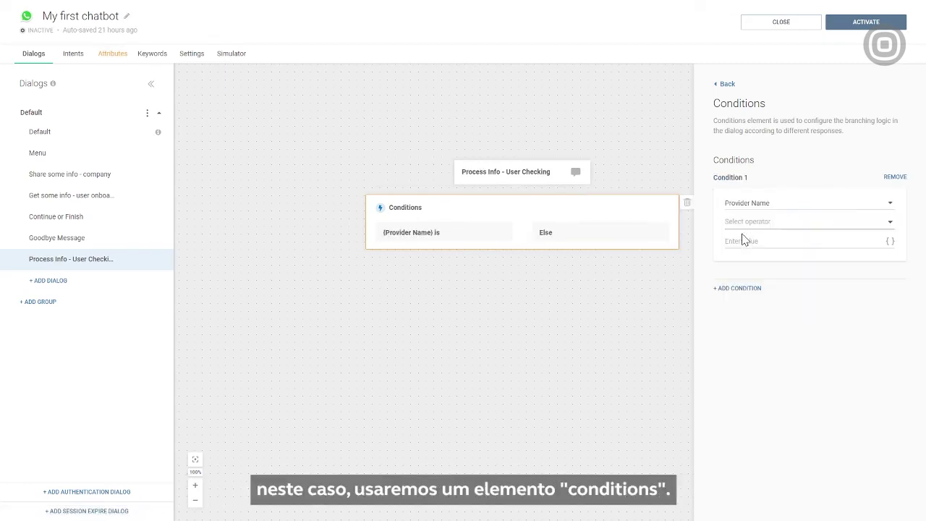
pyautogui.click(746, 221)
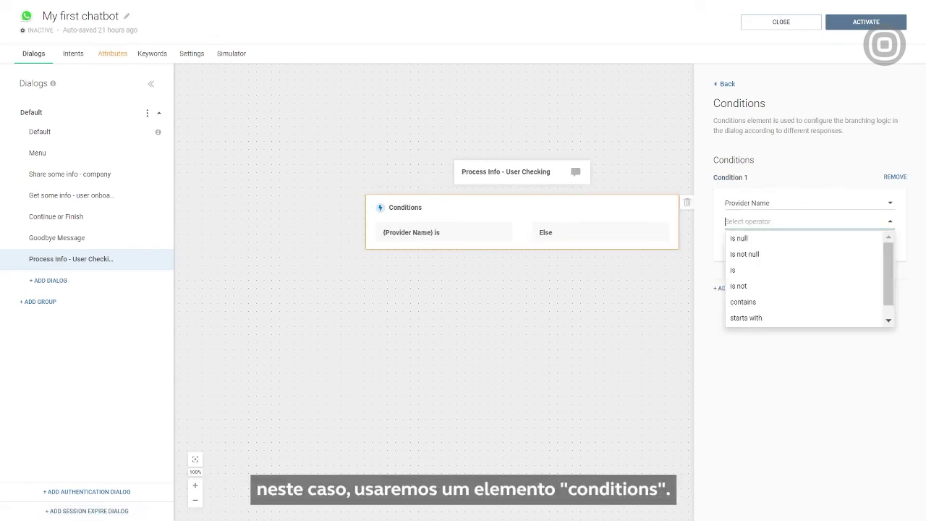
pyautogui.click(736, 270)
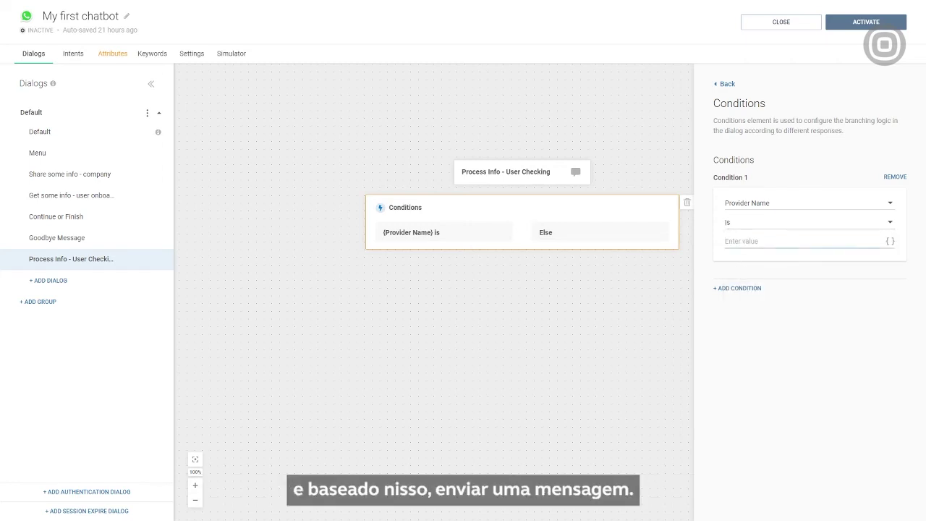
pyautogui.write('Infobip')
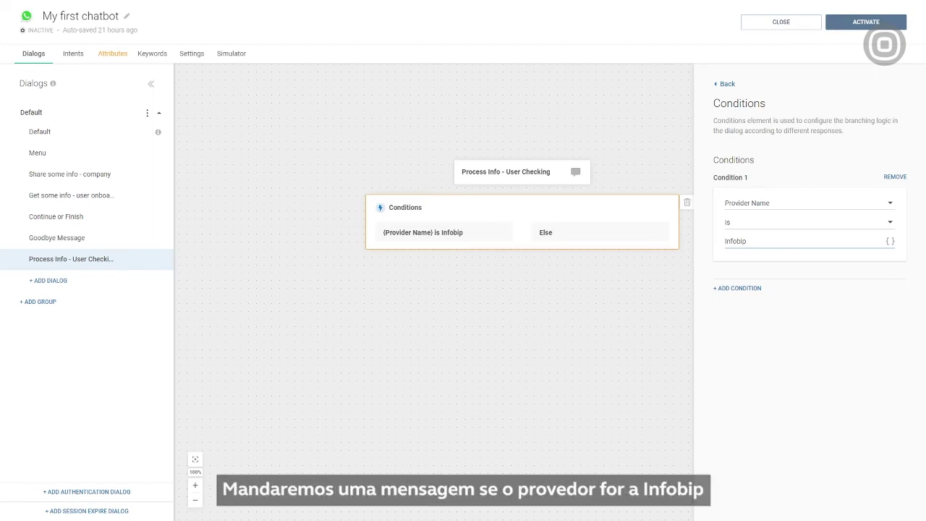
pyautogui.click(724, 87)
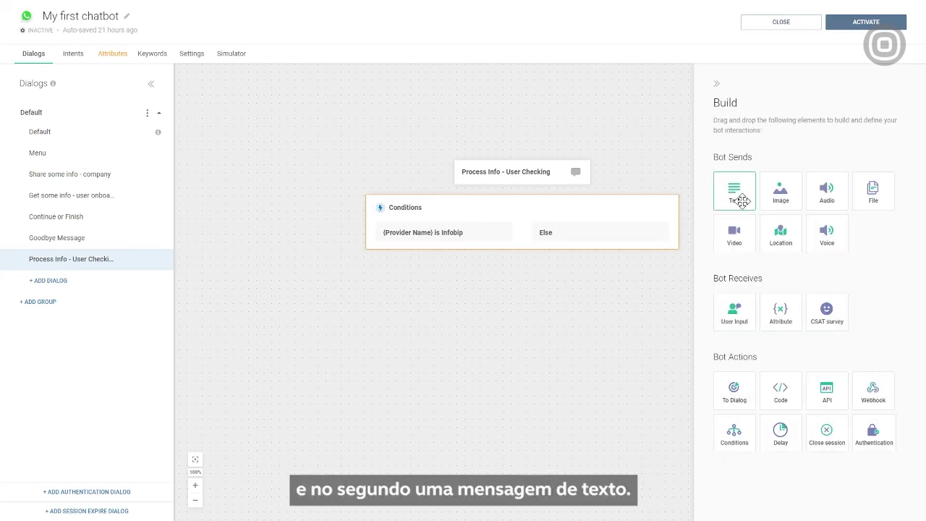
# Under Else, reply "You're mocking me, right?" and redirect to Continue or Finish
pyautogui.moveTo(735, 194); pyautogui.dragTo(599, 260)
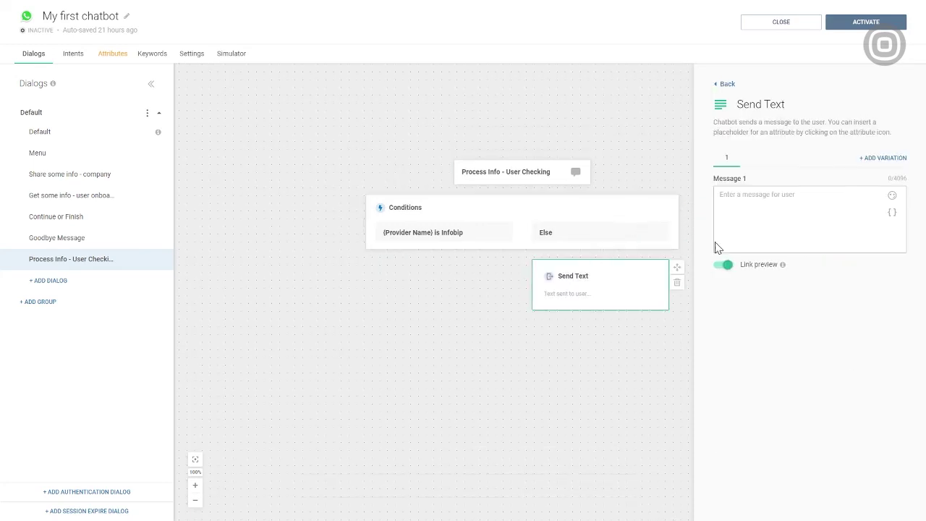
pyautogui.write('You')
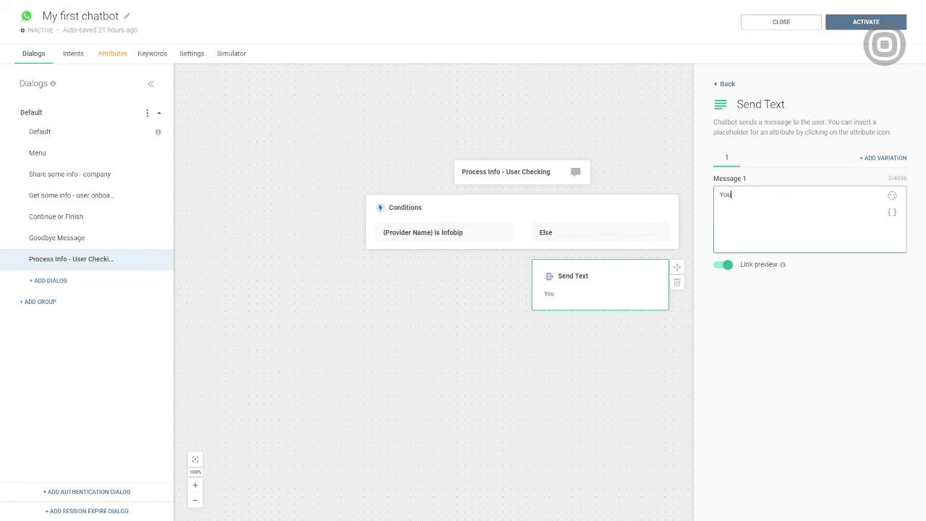
pyautogui.write("'re mocking me, right?")
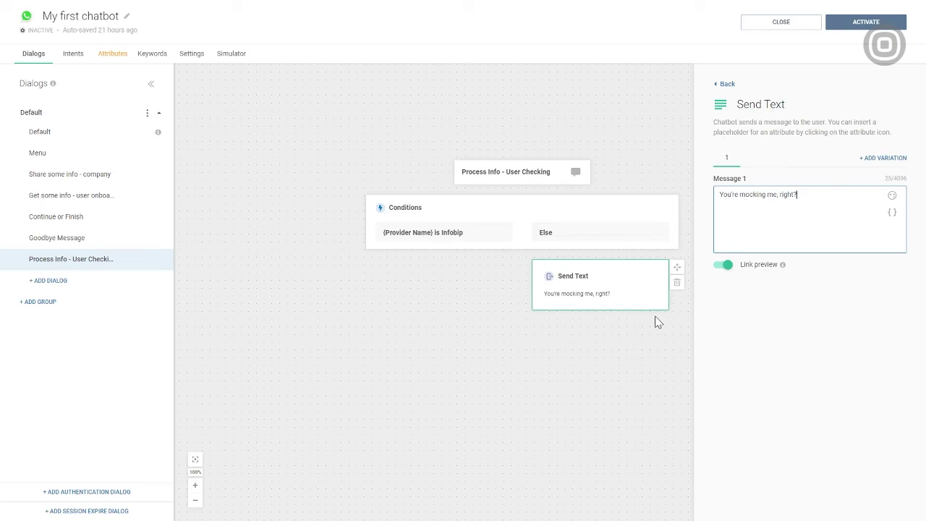
pyautogui.click(751, 317)
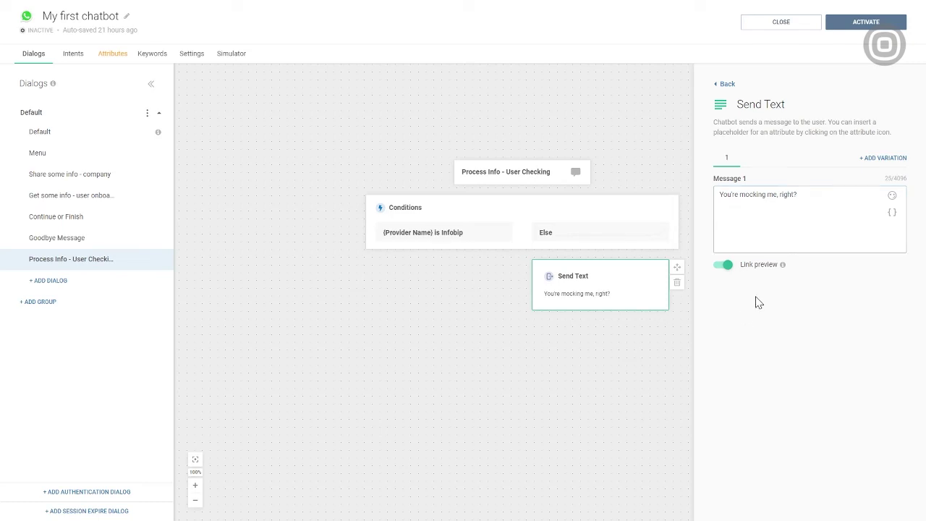
pyautogui.click(725, 84)
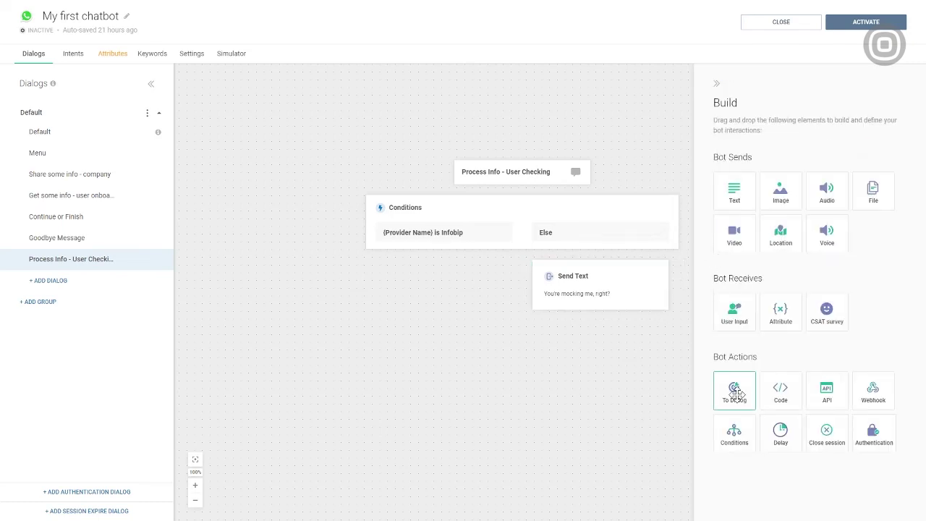
pyautogui.moveTo(736, 395); pyautogui.dragTo(601, 323)
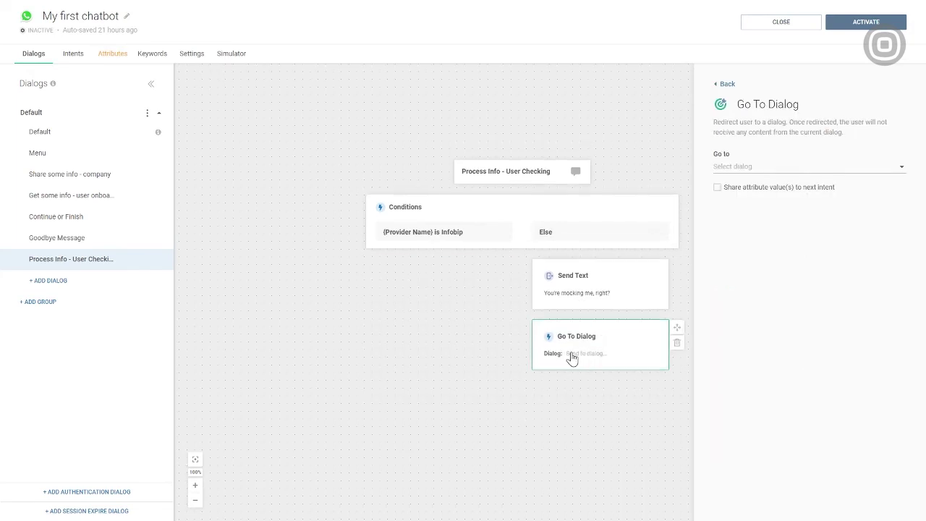
pyautogui.click(746, 167)
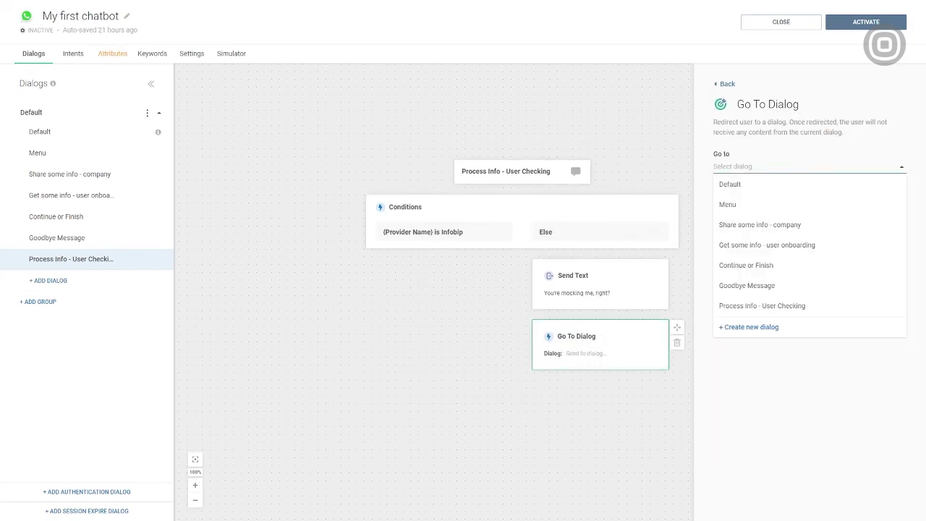
pyautogui.click(742, 266)
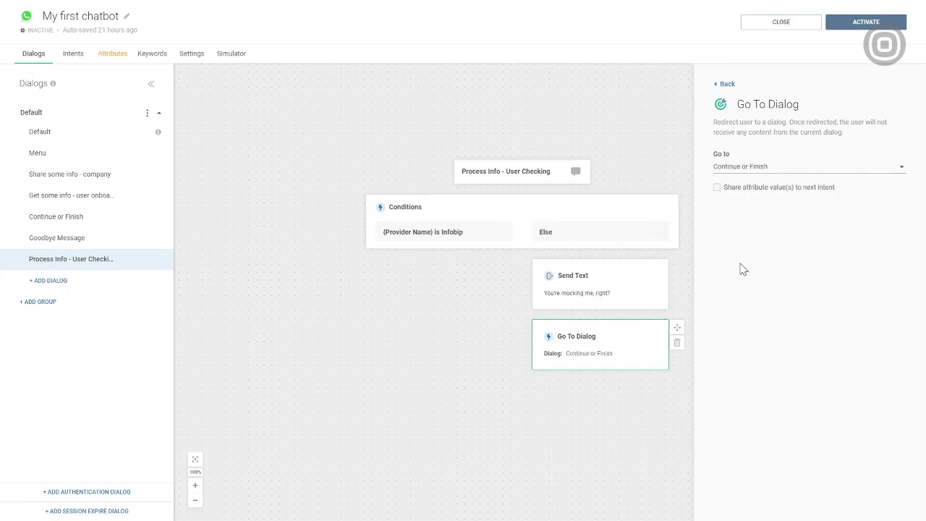
pyautogui.click(728, 85)
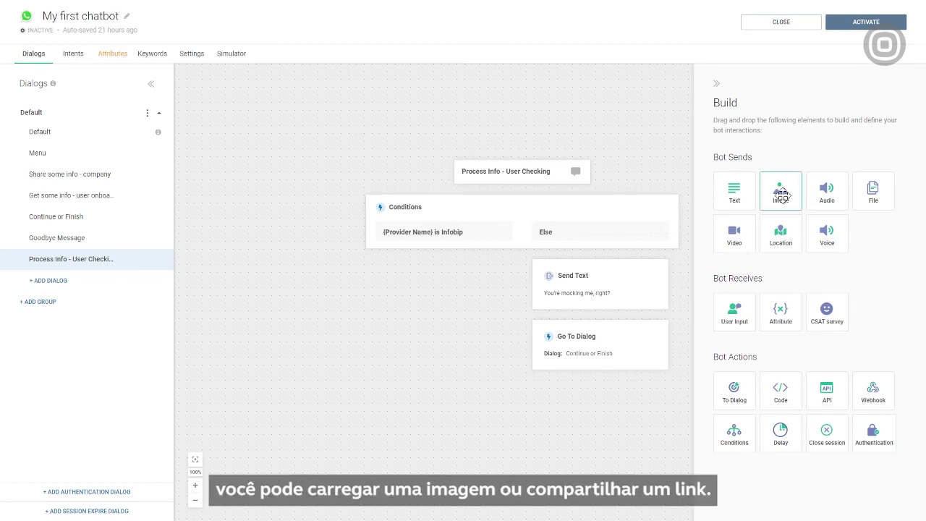
# In the Infobip branch, send the High Five image by its link
pyautogui.moveTo(782, 192); pyautogui.dragTo(448, 269)
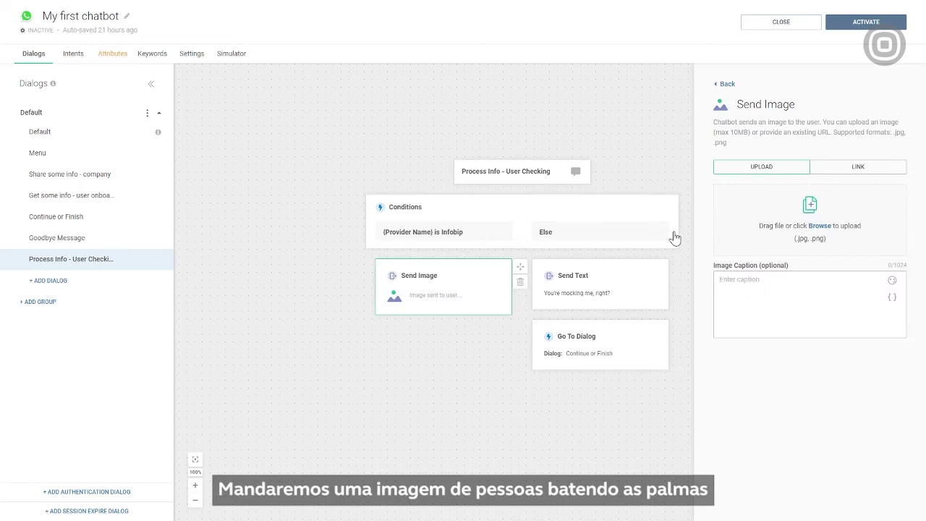
pyautogui.click(854, 177)
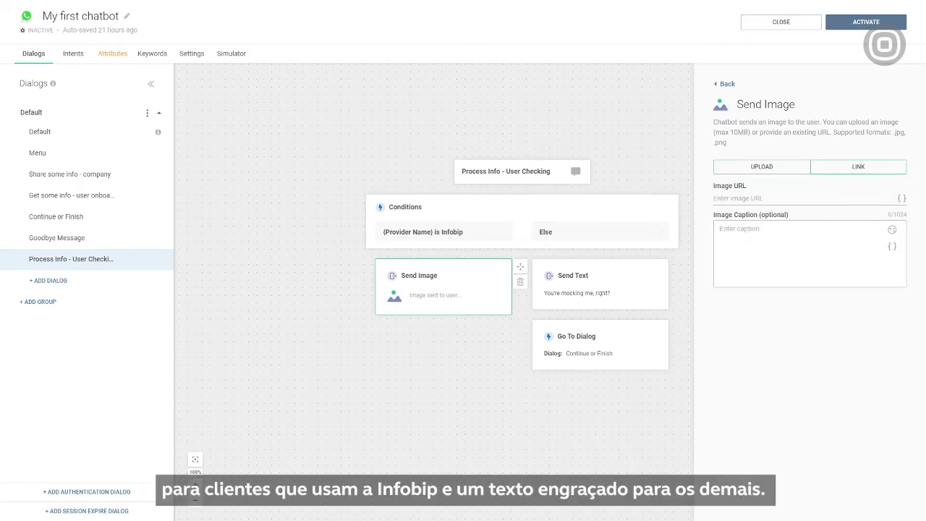
pyautogui.write('https://media.istockphoto.com/vectors/high-five-illustration-vector-id990825882?k=6&m=990825882&s=170667a&w=0&h=kcOhysGpLU8Baf-XJXju0zUa33snqaUdjgLtFO-O4Sg=')
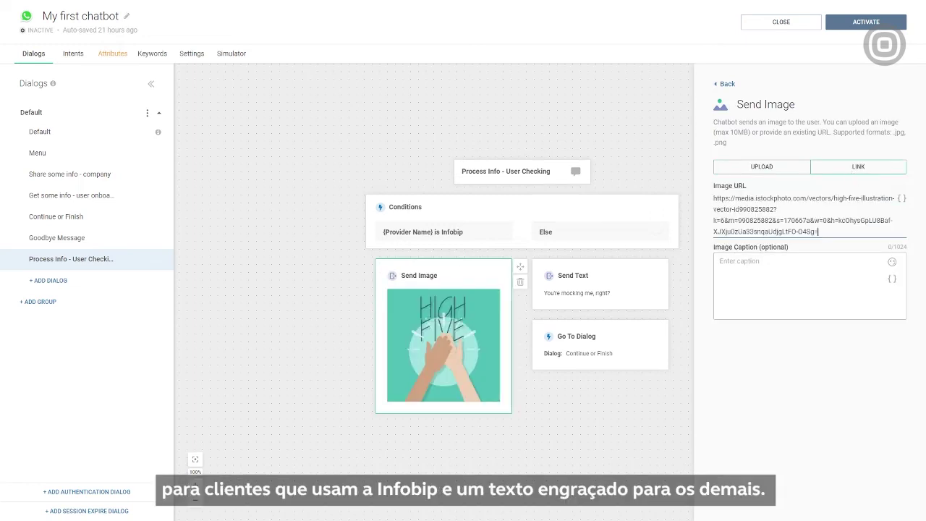
pyautogui.click(724, 84)
# Below the image, redirect to the Continue or Finish dialog
pyautogui.moveTo(734, 391); pyautogui.dragTo(470, 373)
pyautogui.click(750, 168)
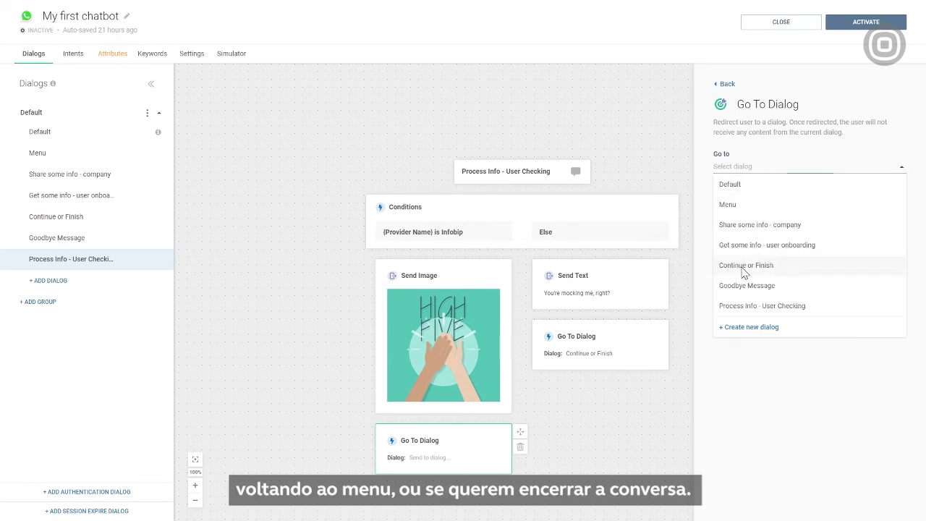
pyautogui.click(745, 265)
pyautogui.click(727, 85)
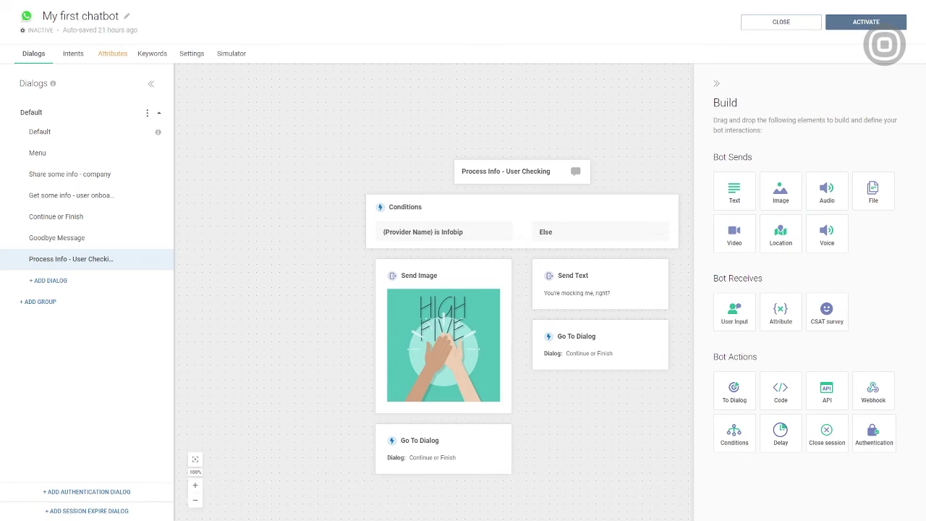
# Start the Goodbye Message dialog with a 2-second delay
pyautogui.click(57, 237)
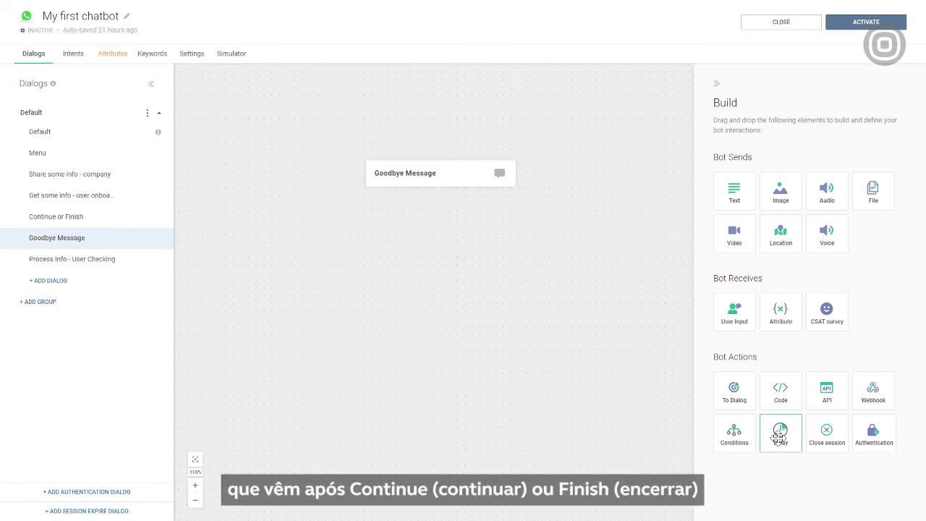
pyautogui.moveTo(780, 435); pyautogui.dragTo(474, 290)
pyautogui.click(731, 156)
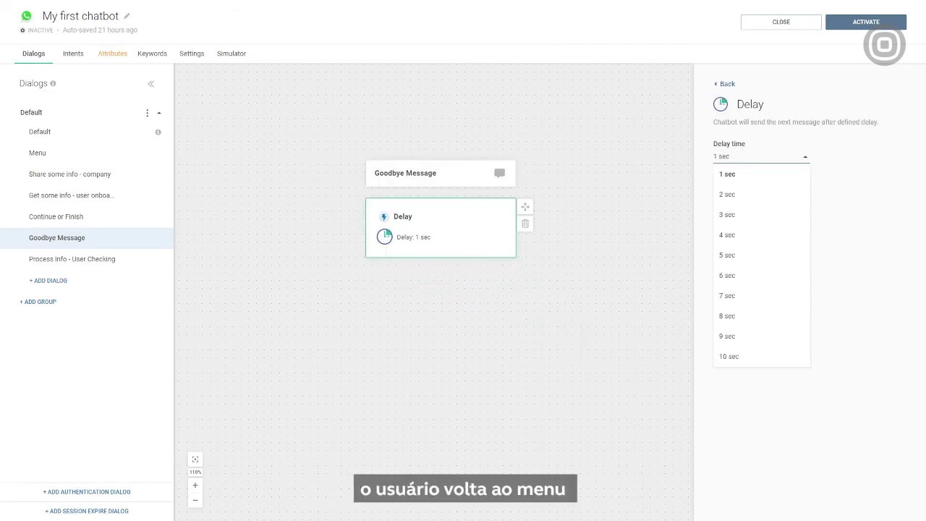
pyautogui.click(736, 196)
pyautogui.click(724, 84)
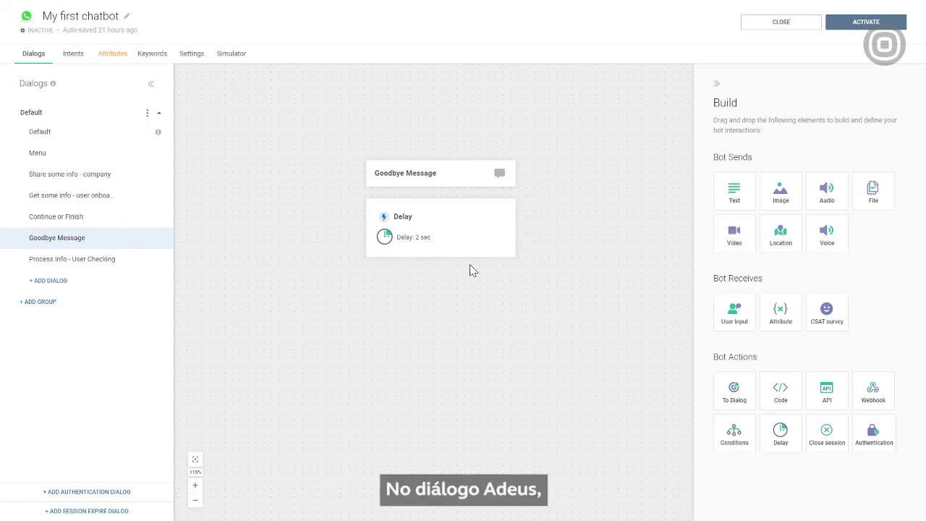
# Add the thank-you message with the {{Name}} placeholder, then close the session
pyautogui.moveTo(735, 192); pyautogui.dragTo(482, 269)
pyautogui.click(751, 193)
pyautogui.write('This was a short, but sweet demo conversation {{Name}} ! Thank you, and I hope to see you soon. 😀')
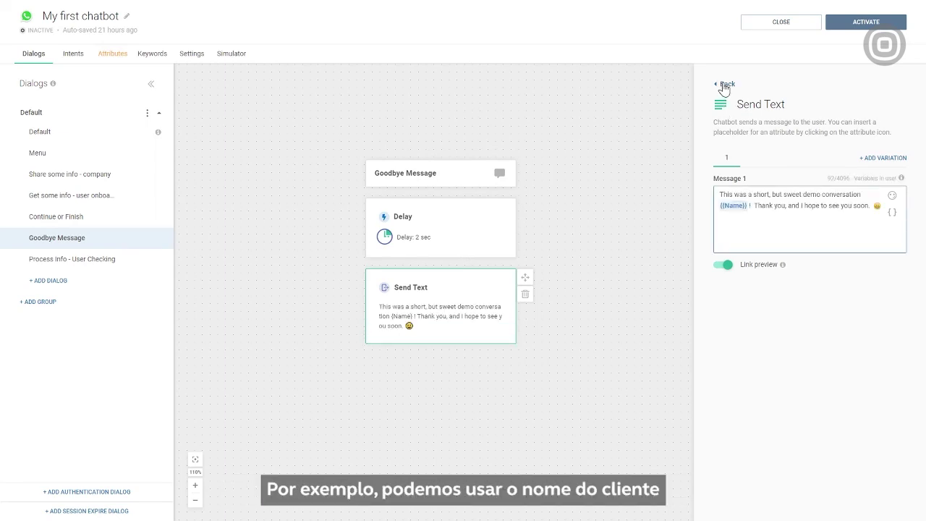
pyautogui.click(723, 83)
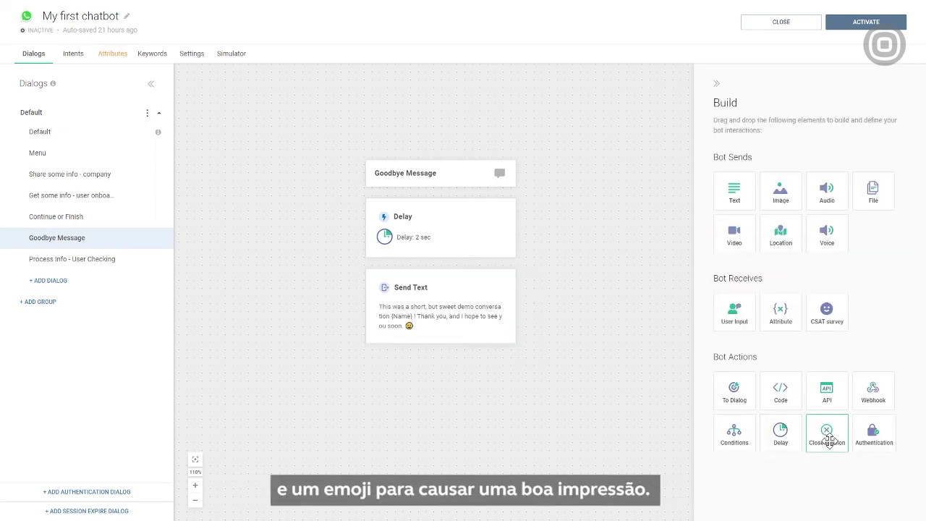
pyautogui.moveTo(827, 437); pyautogui.dragTo(451, 348)
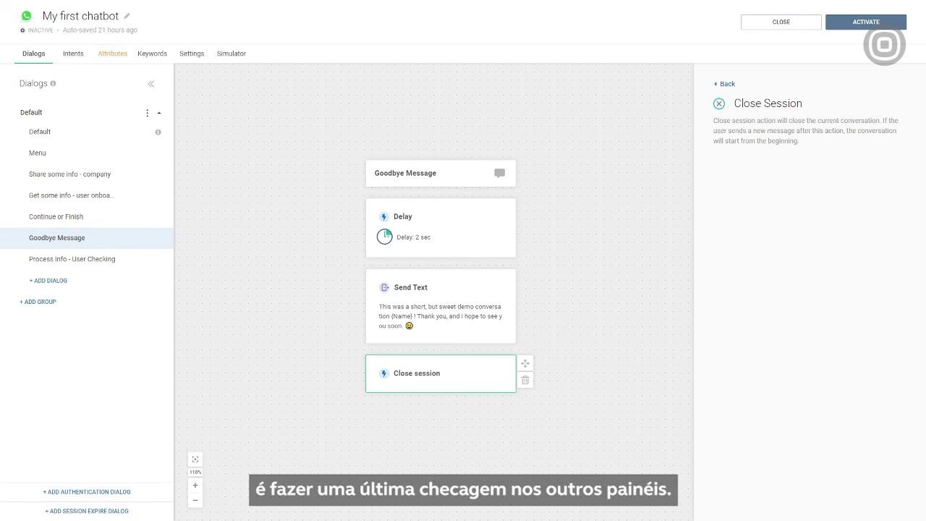
pyautogui.click(112, 54)
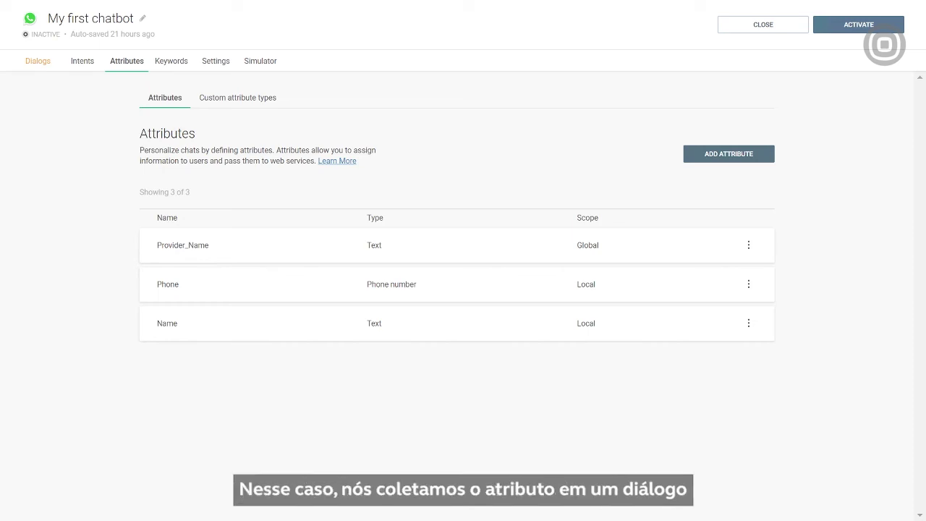
# Check the chatbot's keywords, then go to the Simulator to test it
pyautogui.click(172, 61)
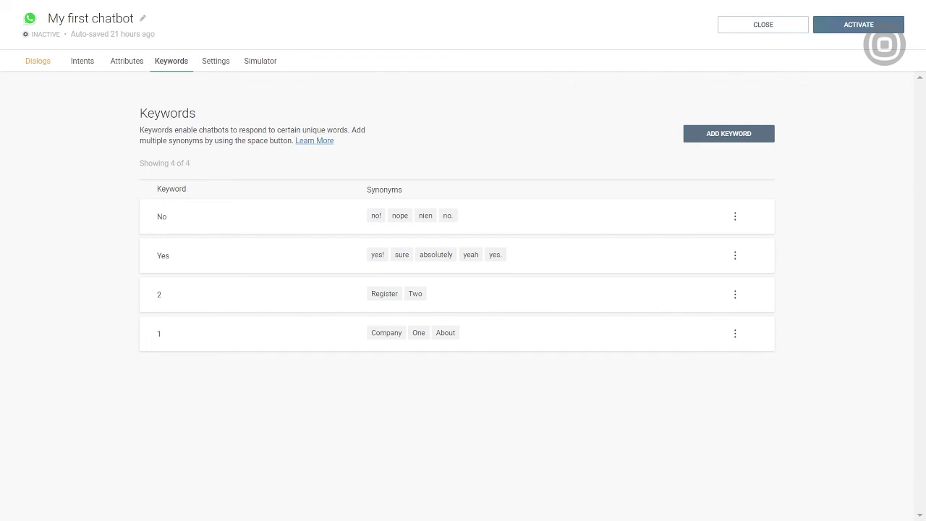
pyautogui.click(260, 60)
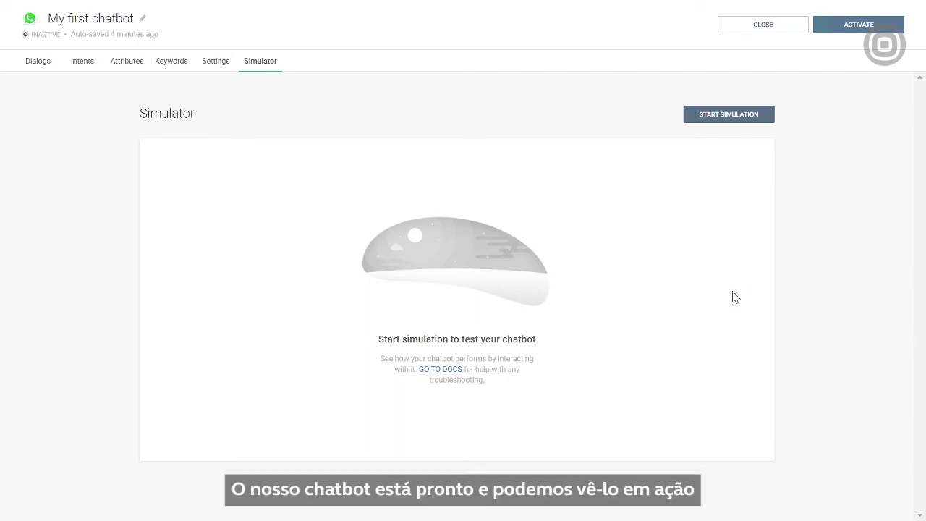
# Start a simulation: say Hi, give a test user name, choose option 1, answer yes
pyautogui.click(711, 114)
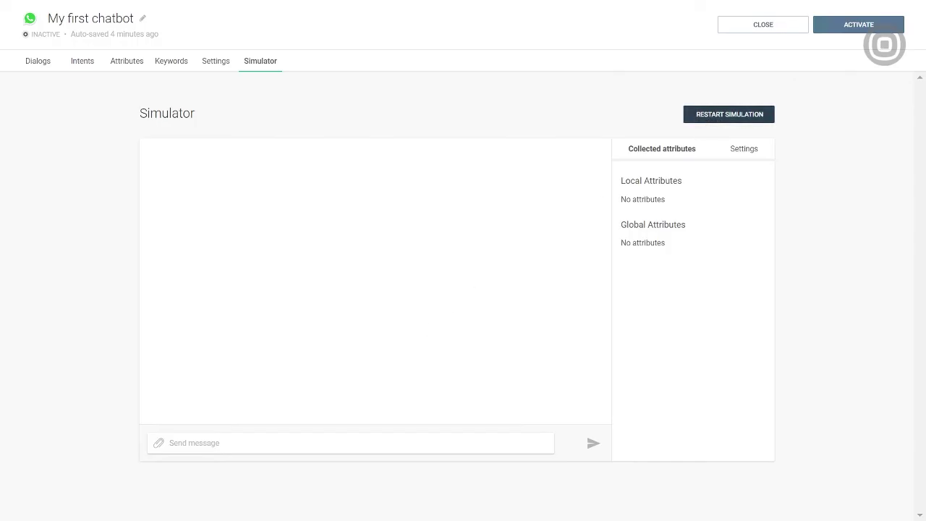
pyautogui.click(391, 443)
pyautogui.write('Hi')
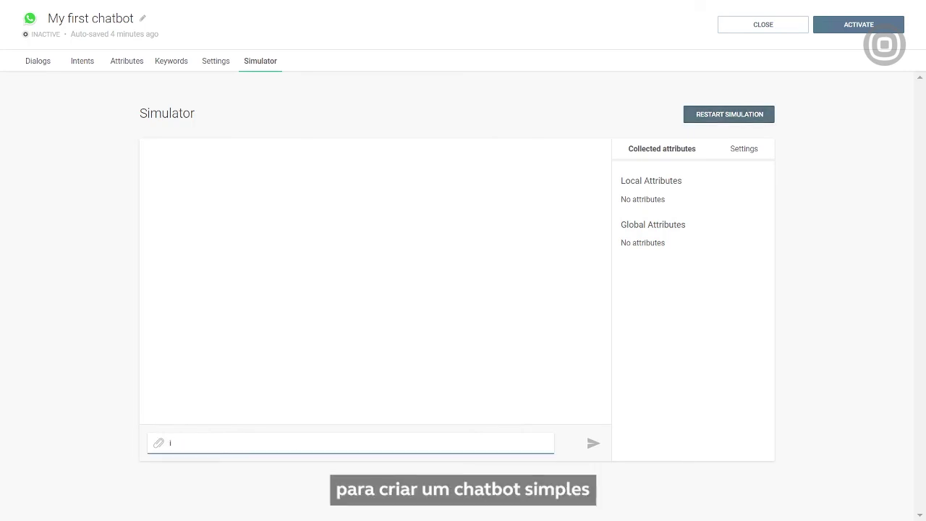
pyautogui.press('Return')
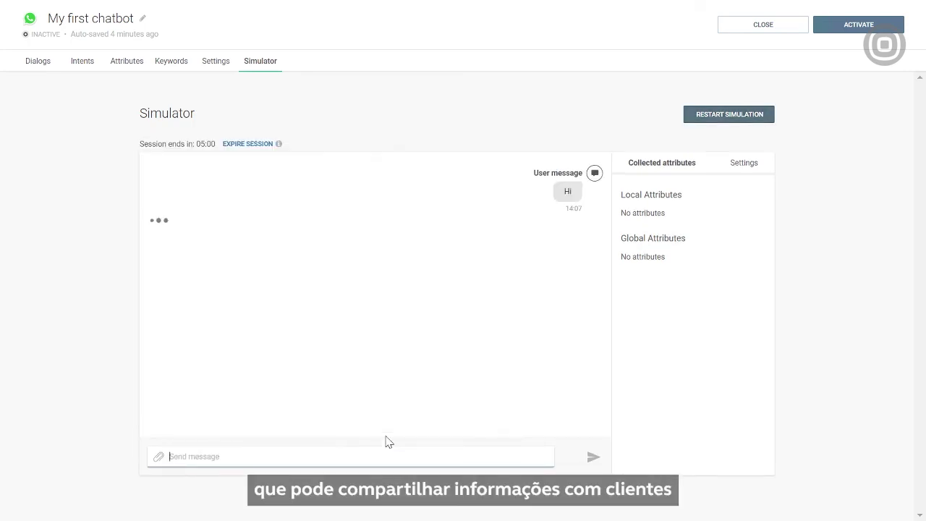
pyautogui.write('Ian')
pyautogui.press('Return')
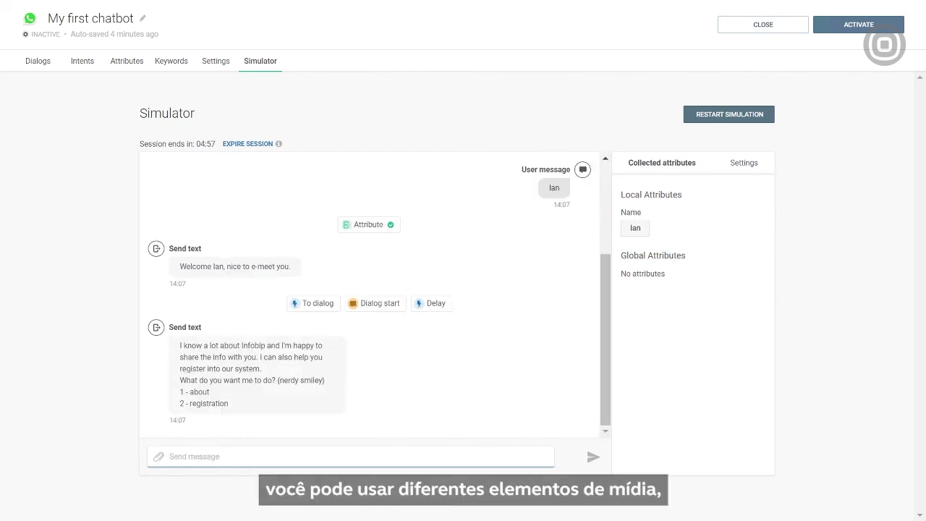
pyautogui.write('1')
pyautogui.press('Return')
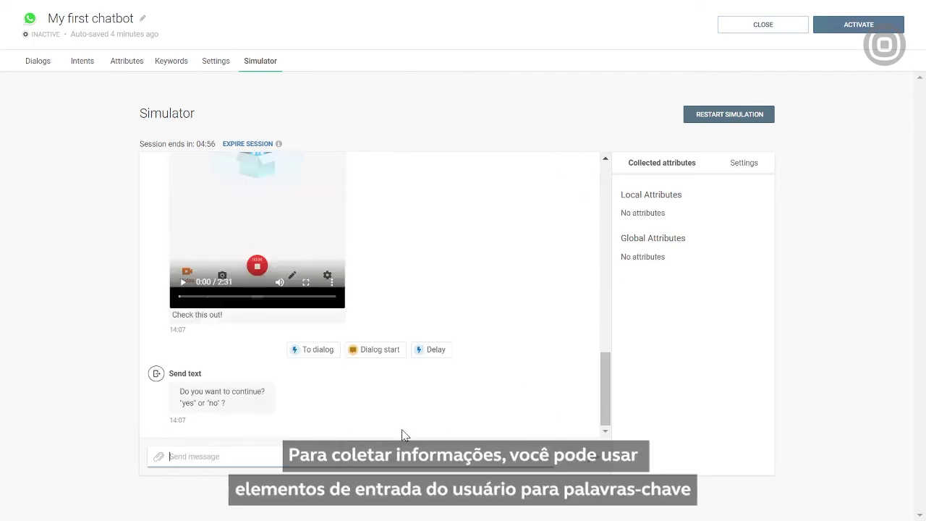
pyautogui.write('y')
pyautogui.press('Return')
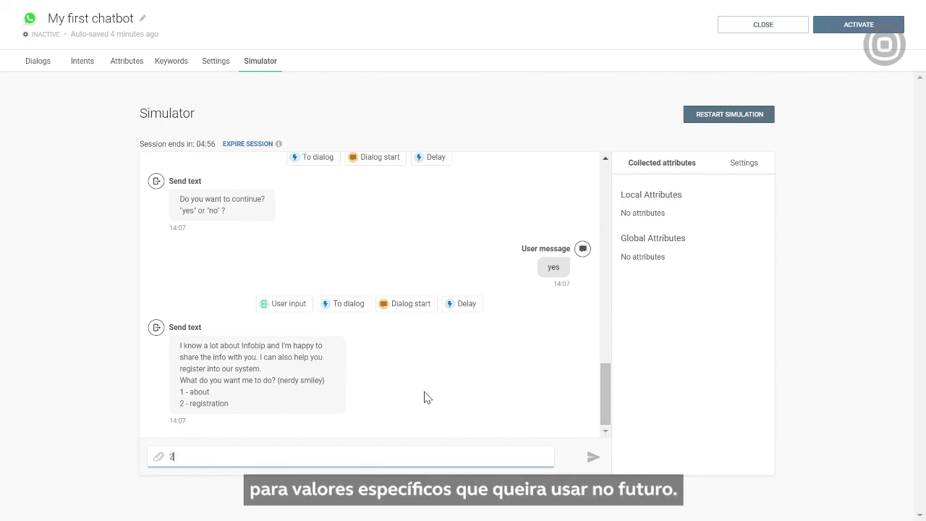
# Choose option 2, send a test phone number and provider Infobip, then answer no
pyautogui.write('2')
pyautogui.press('Return')
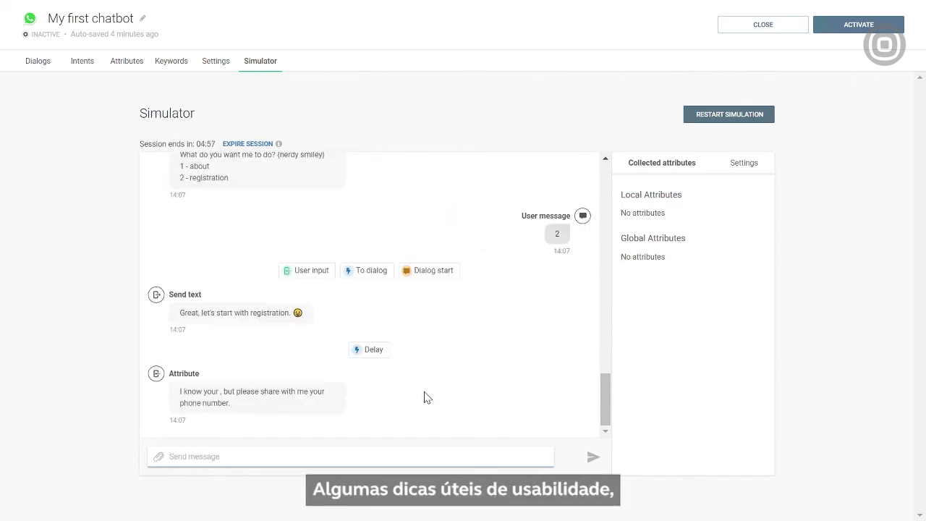
pyautogui.write('555555')
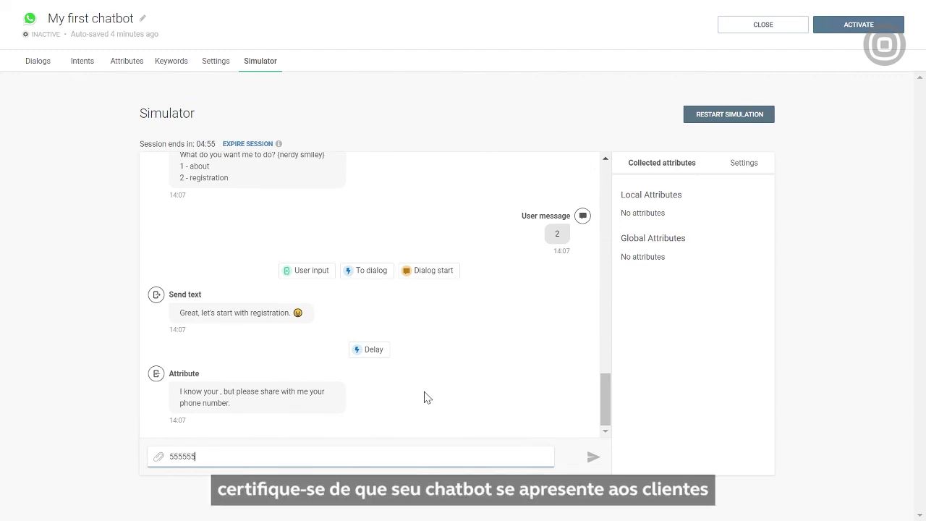
pyautogui.write('555')
pyautogui.press('Return')
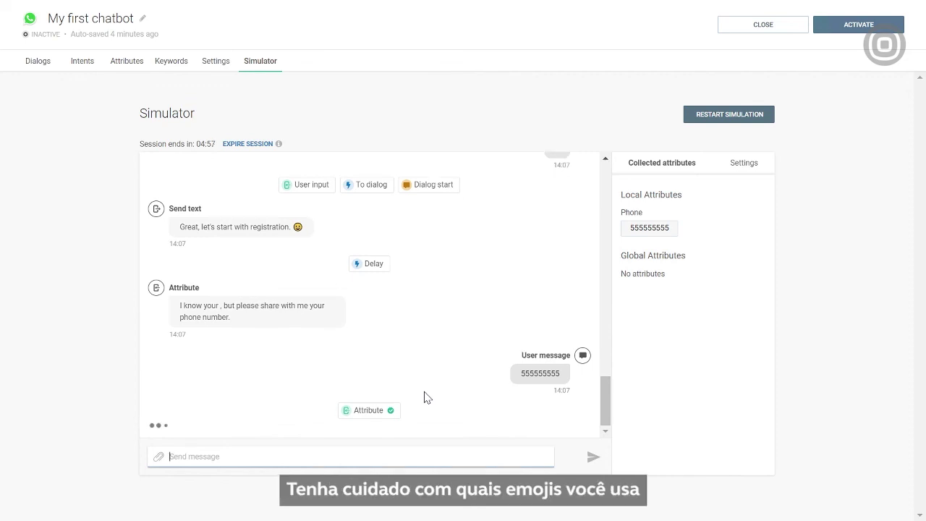
pyautogui.write('Infobip')
pyautogui.press('Return')
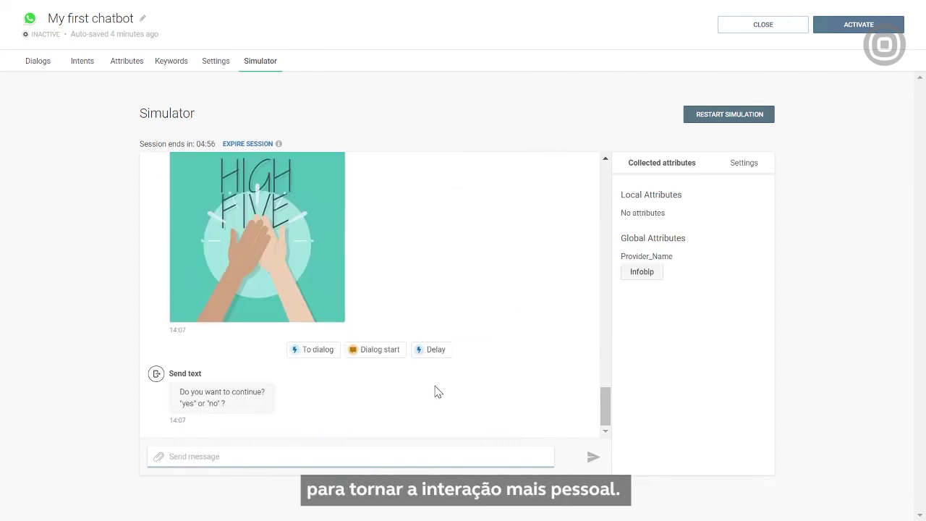
pyautogui.write('no')
pyautogui.press('Return')
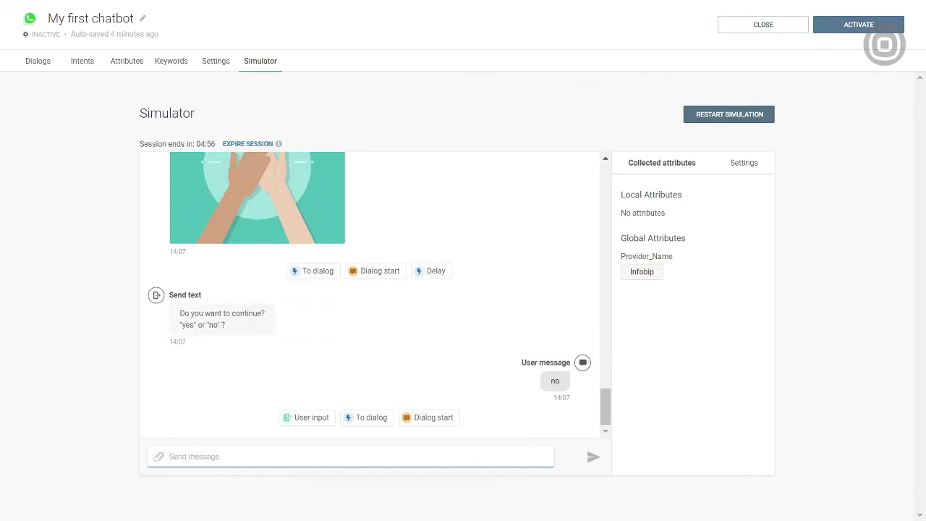
pyautogui.click(38, 61)
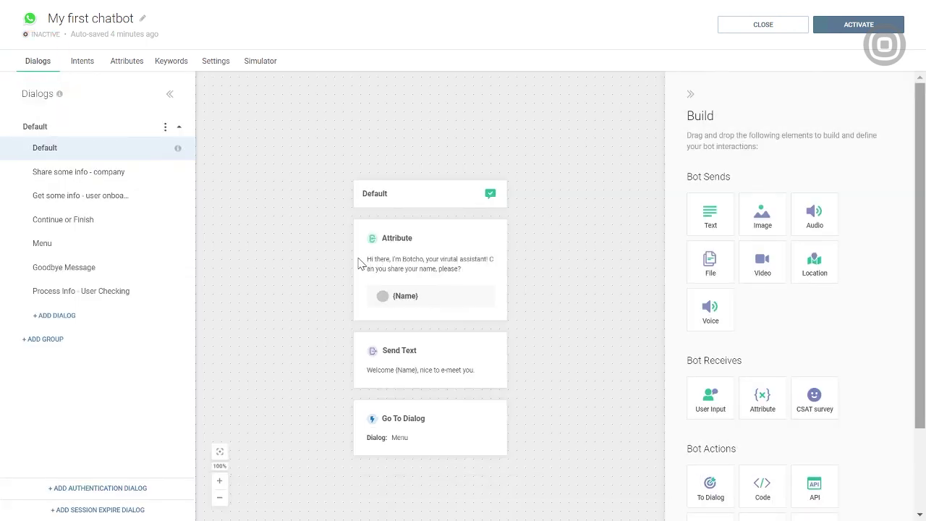
# Review the company info, onboarding, Menu and Goodbye Message dialogs, ending on Process Info - User Checking
pyautogui.click(90, 179)
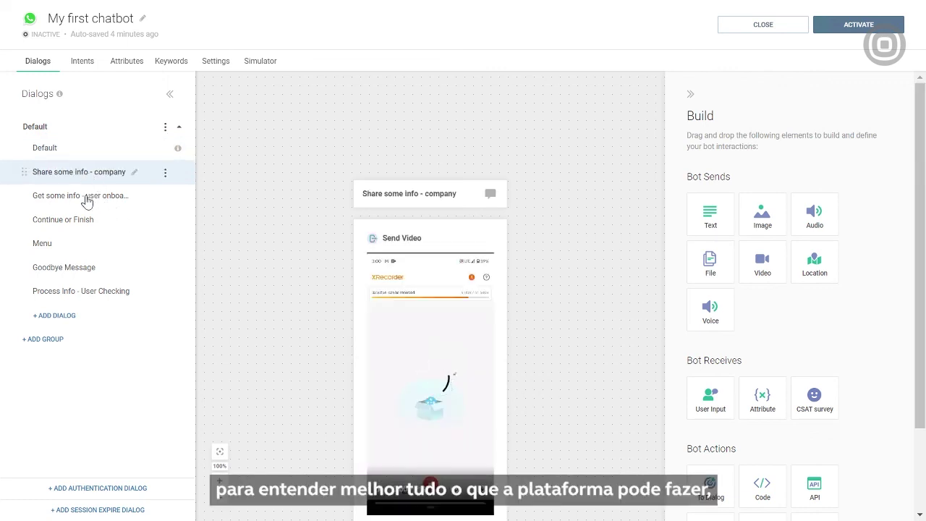
pyautogui.click(86, 200)
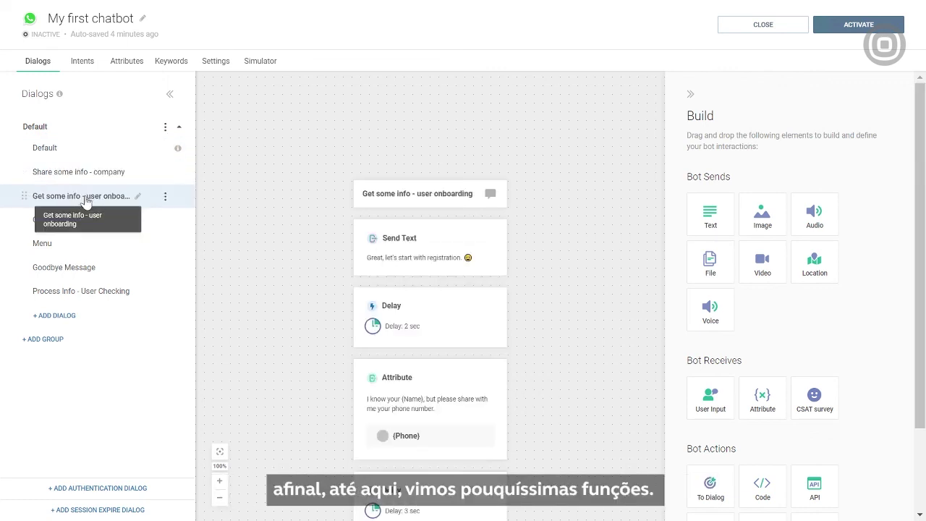
pyautogui.click(55, 248)
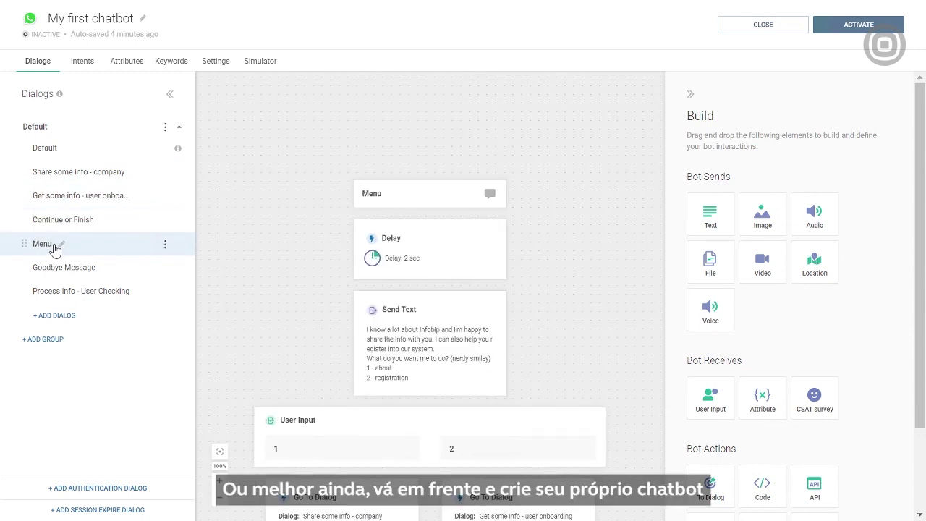
pyautogui.click(47, 275)
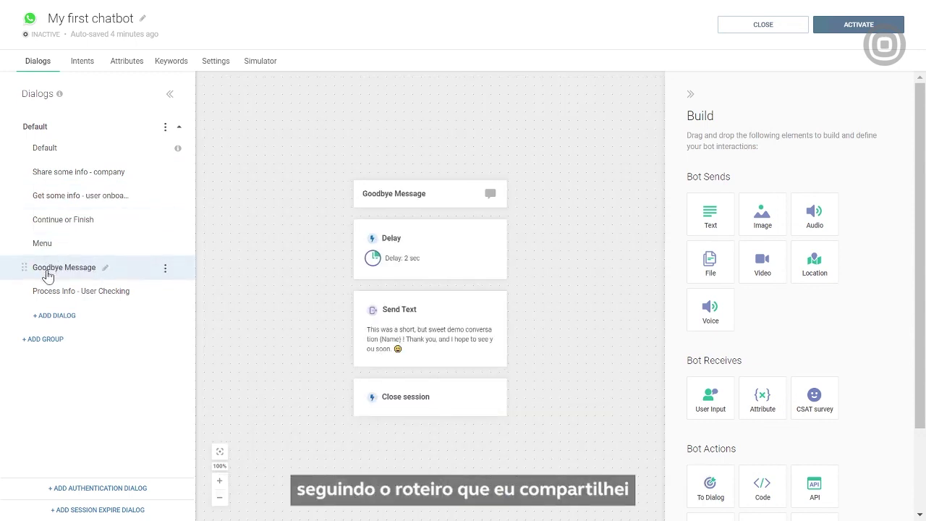
pyautogui.click(45, 294)
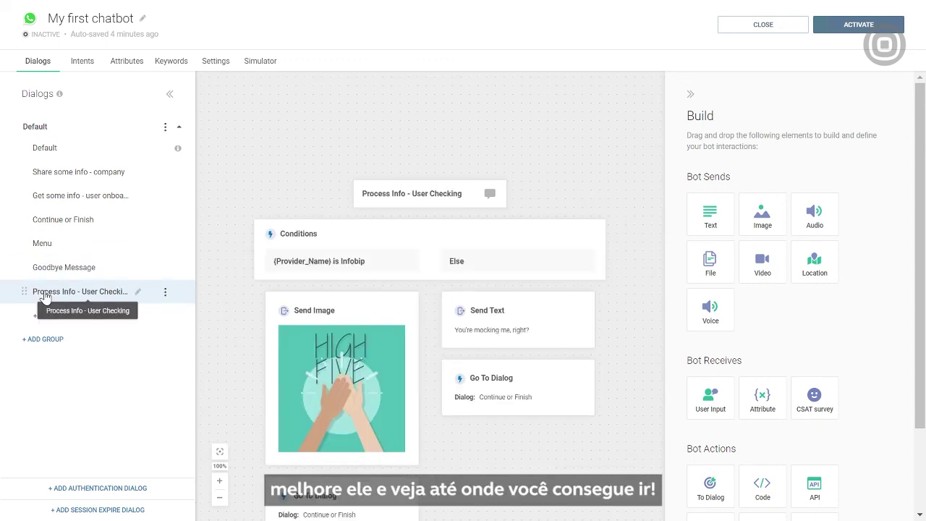